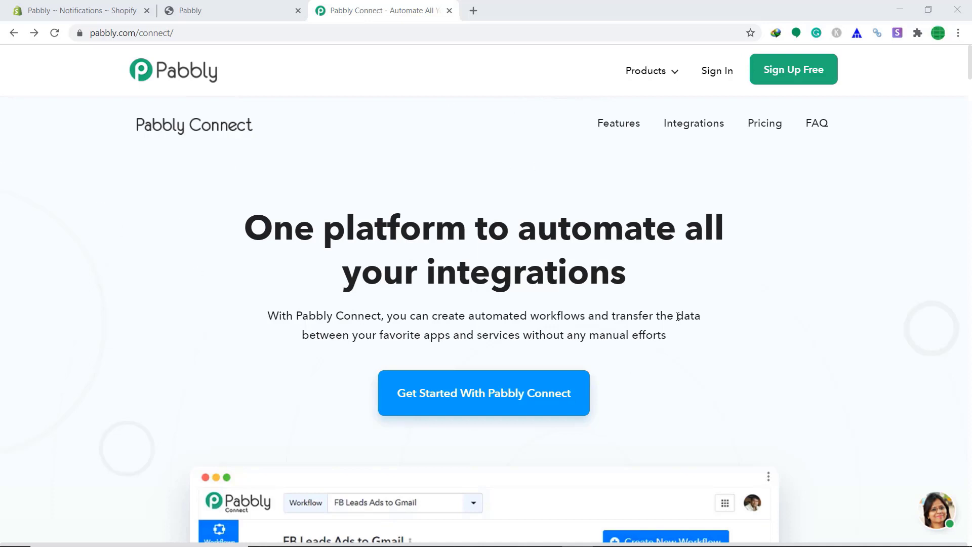
Sign in to Pabbly and open the Connect app from the All Apps page.
left_click(712, 75)
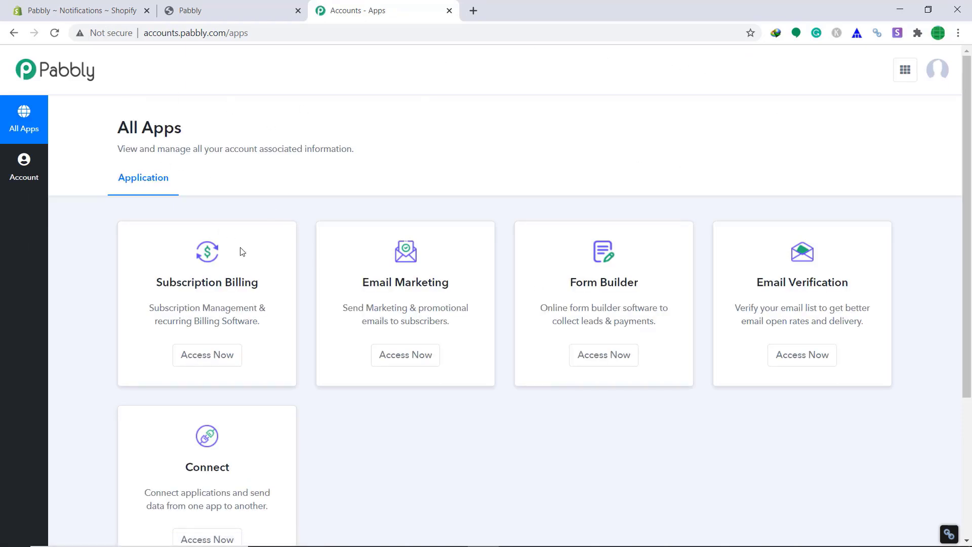
scroll(349, 182, "down", 3)
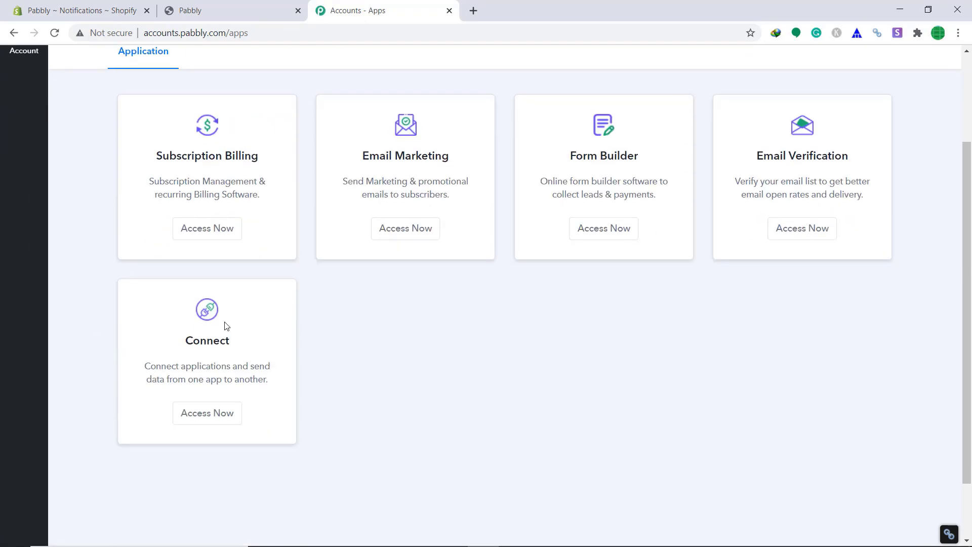
left_click(209, 416)
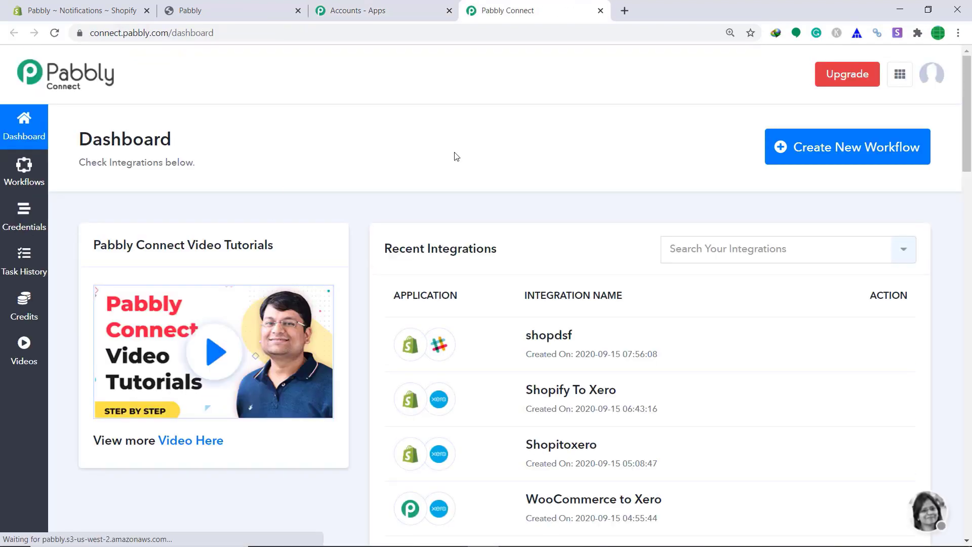
Create a new workflow named 'Shopify To Slack' and save it.
left_click(896, 165)
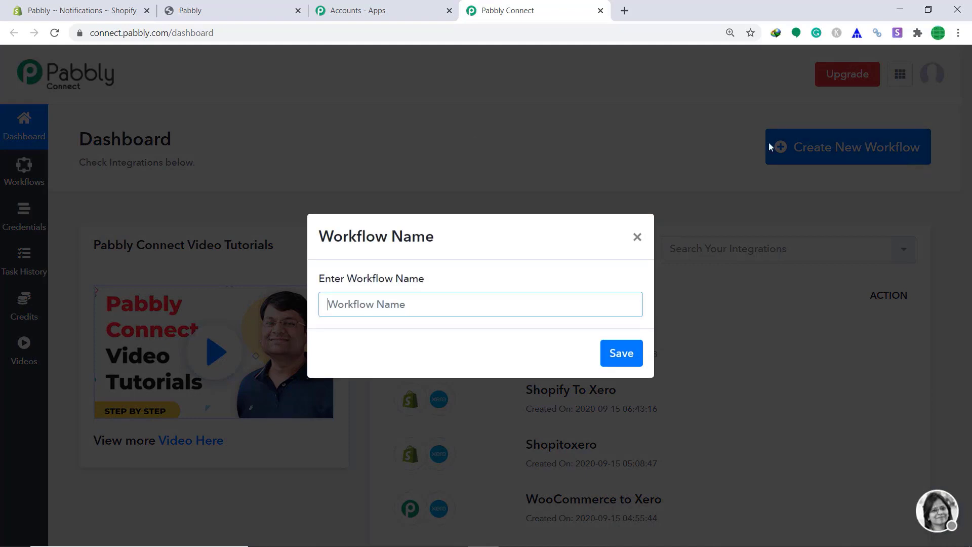
left_click(754, 405)
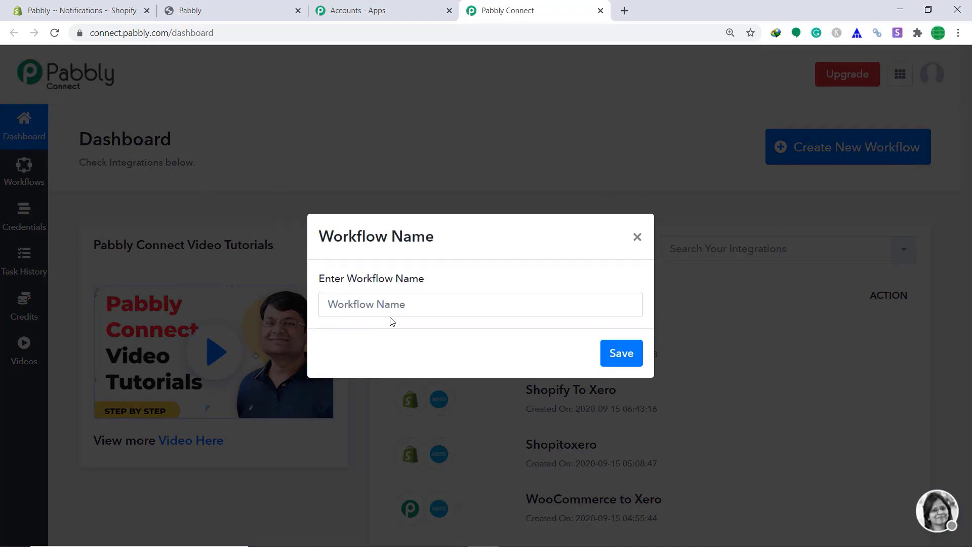
left_click(389, 303)
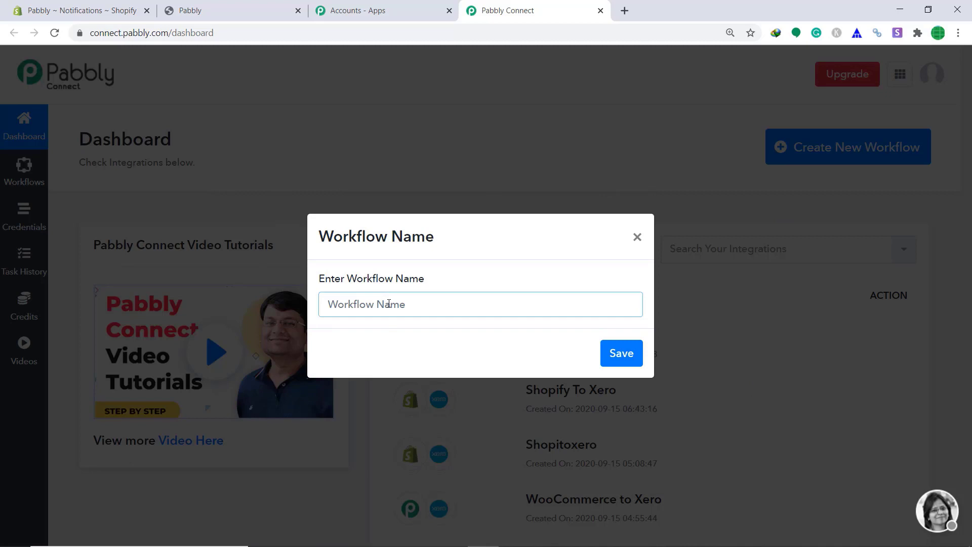
type("Shopify To Slack")
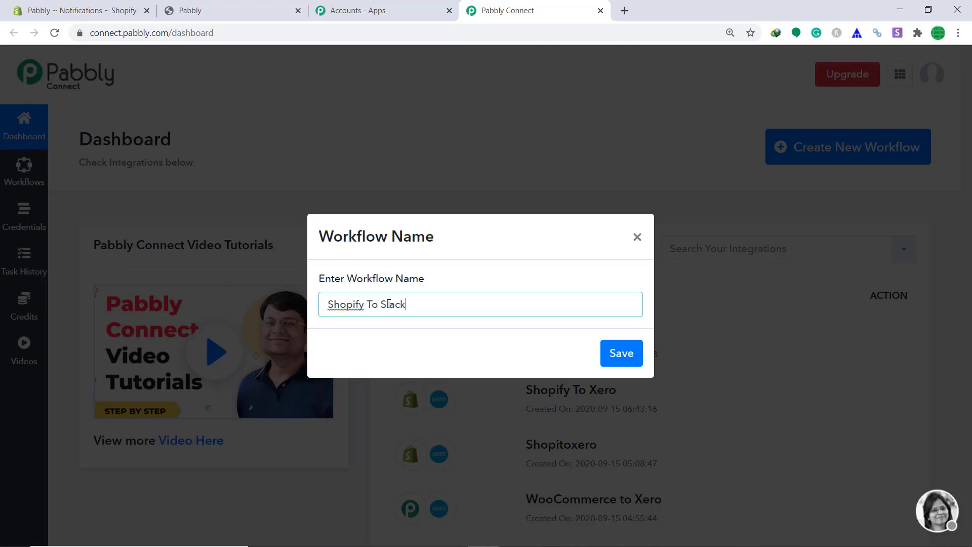
left_click(621, 354)
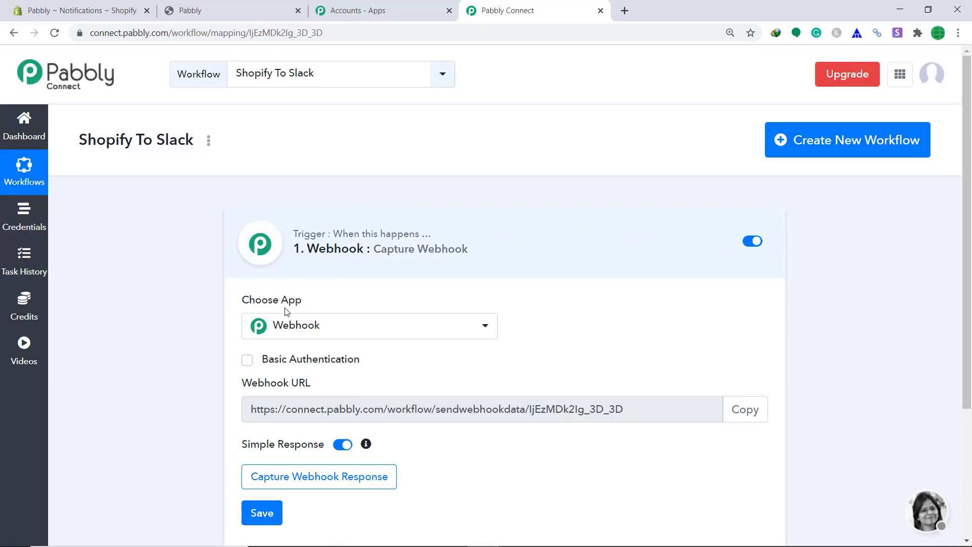
Set the workflow trigger to Shopify's New Order event, then go to the Shopify admin tab.
left_click(317, 335)
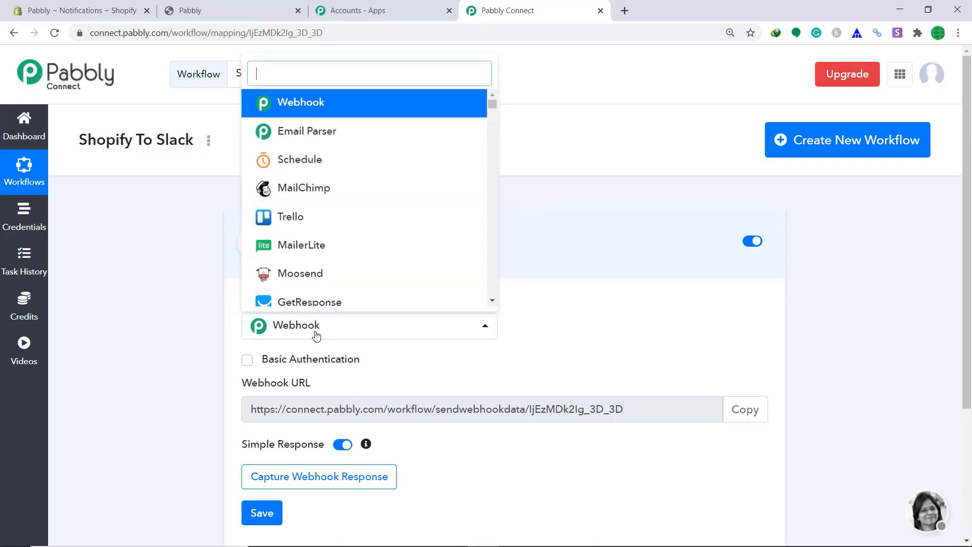
type("shop")
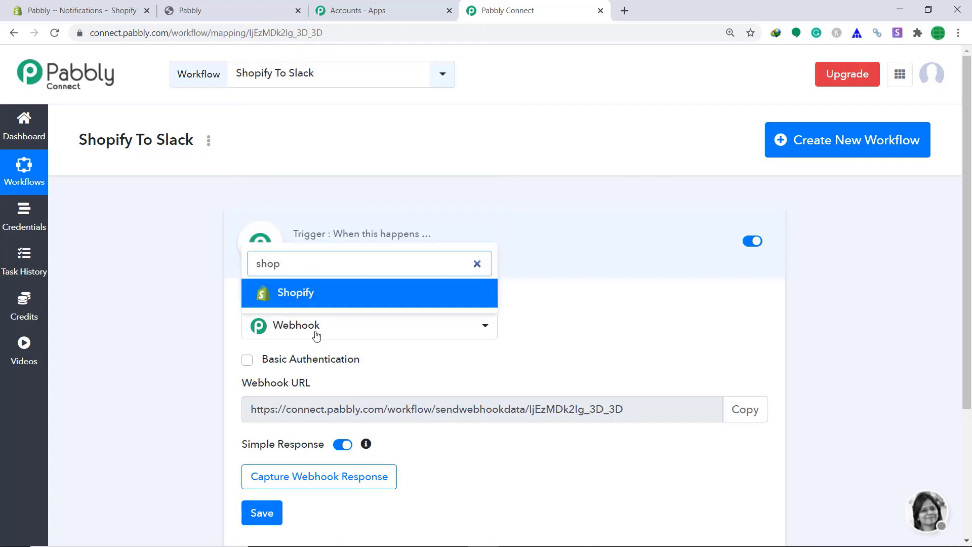
left_click(317, 292)
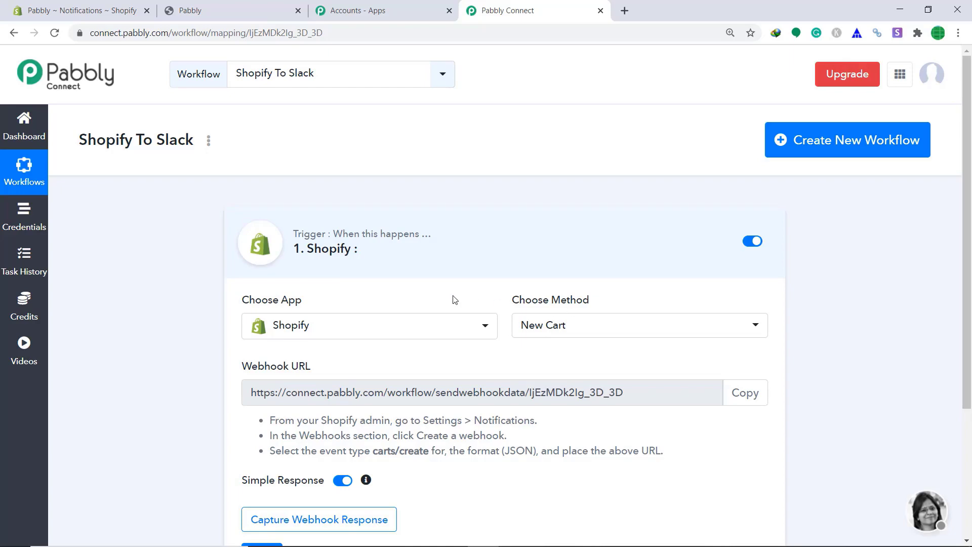
left_click(565, 331)
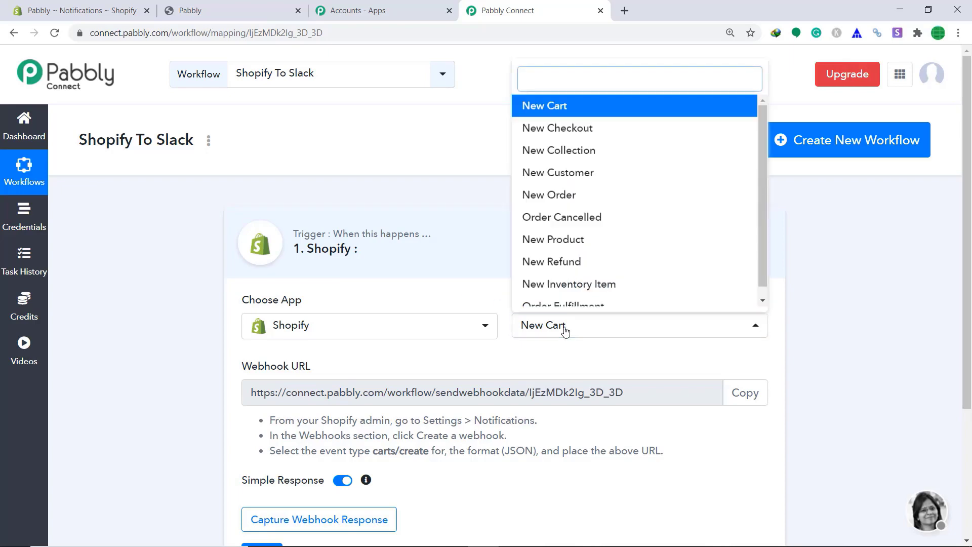
left_click(575, 194)
scroll(592, 208, "down", 2)
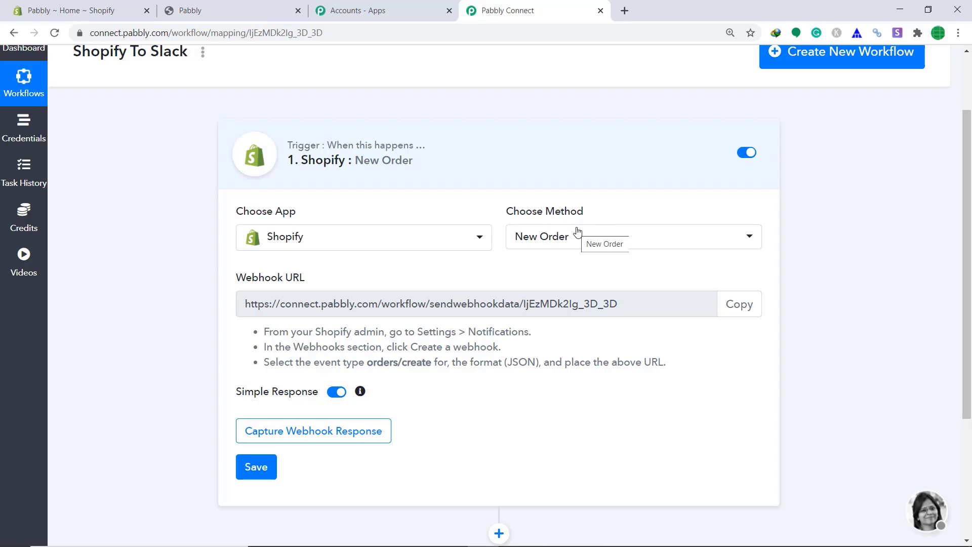
left_click(39, 4)
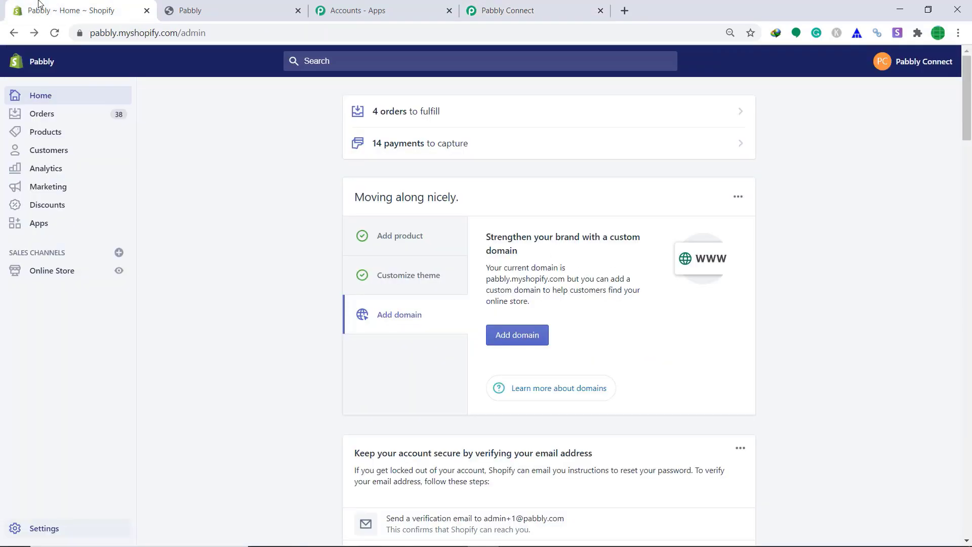
In Shopify Settings > Notifications, start a new webhook with the Order creation event.
left_click(35, 530)
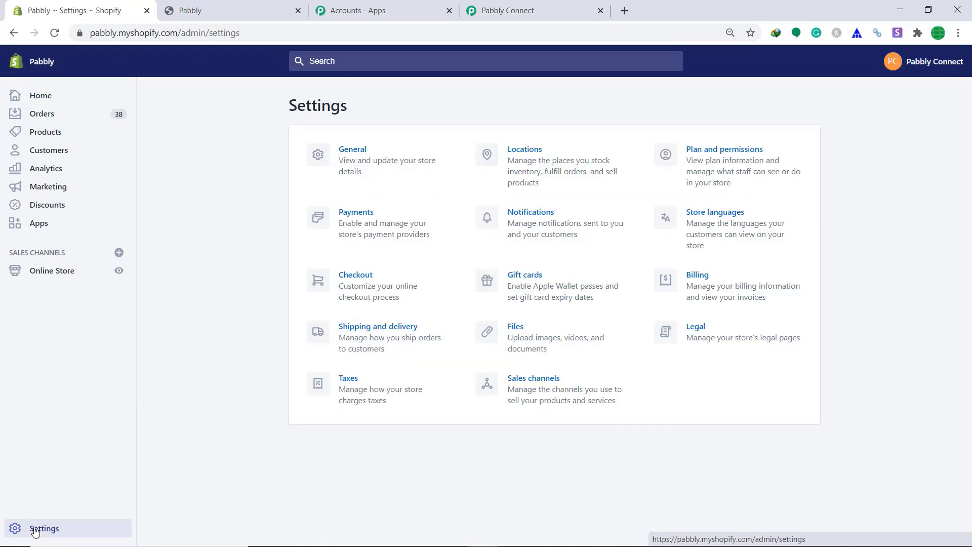
left_click(535, 218)
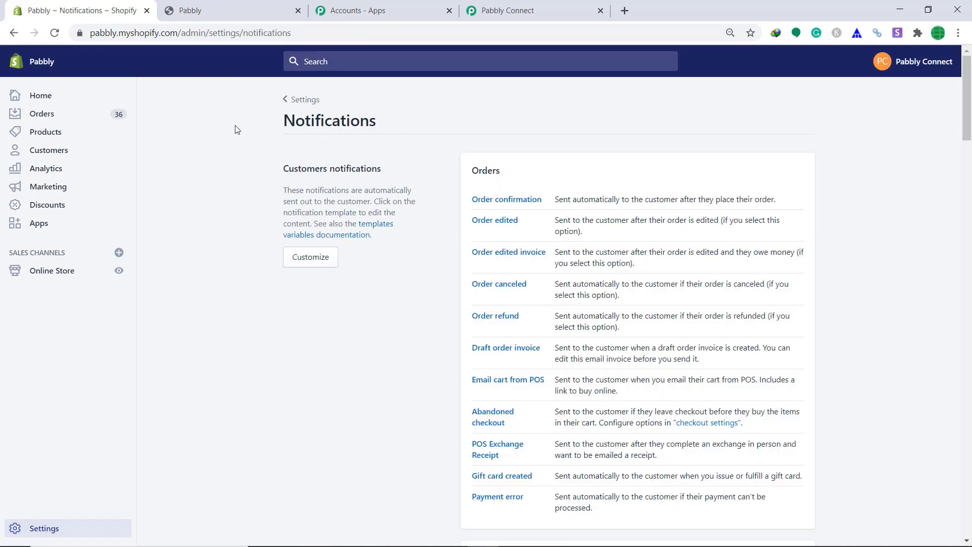
scroll(773, 183, "down", 5)
scroll(773, 182, "down", 20)
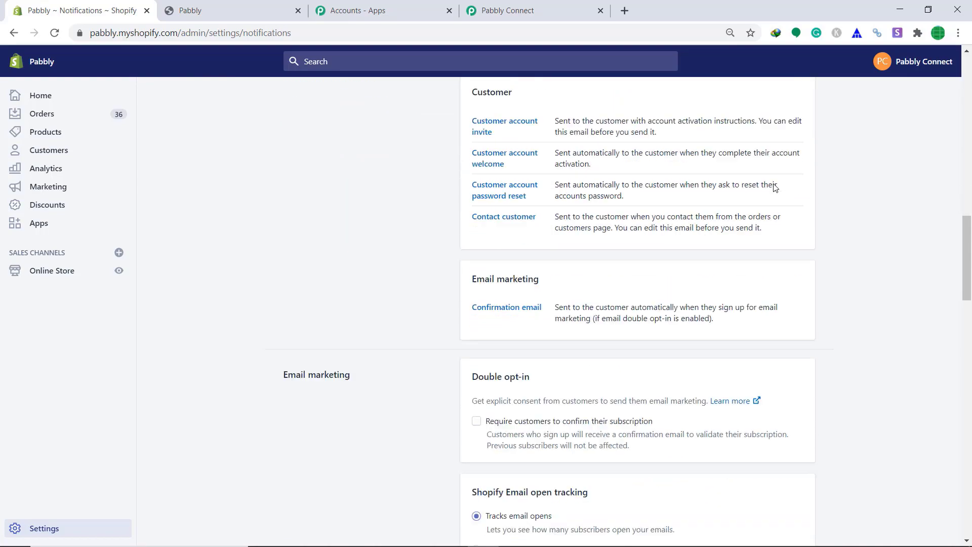
scroll(775, 190, "down", 2)
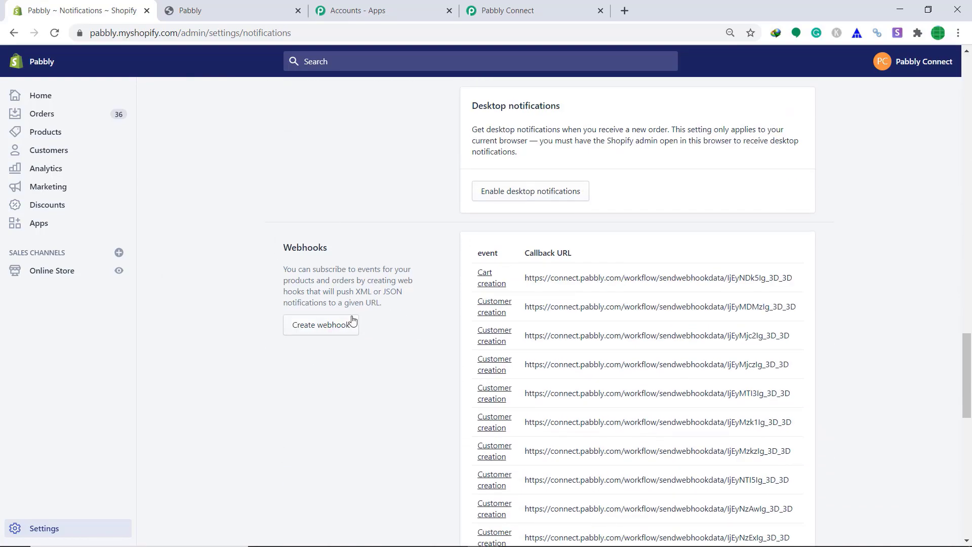
left_click(340, 330)
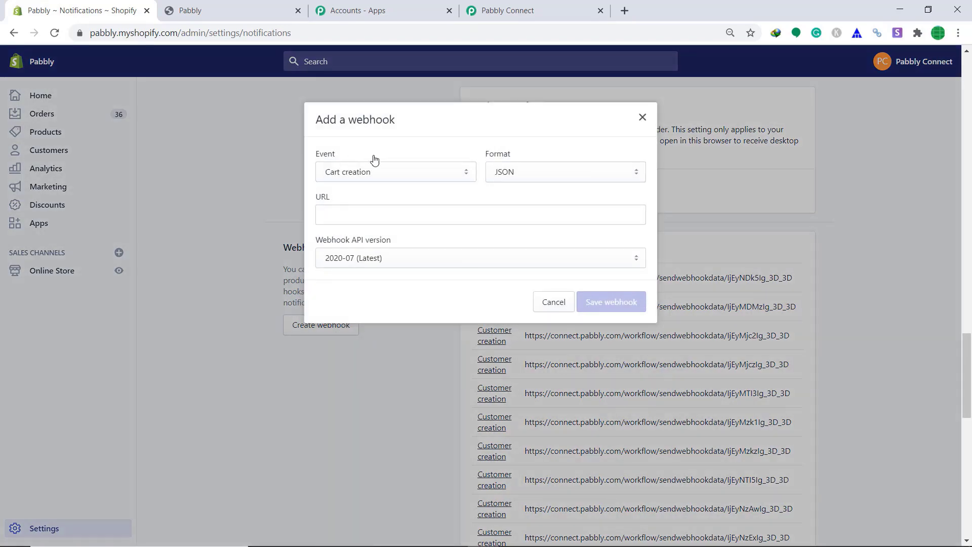
left_click(396, 174)
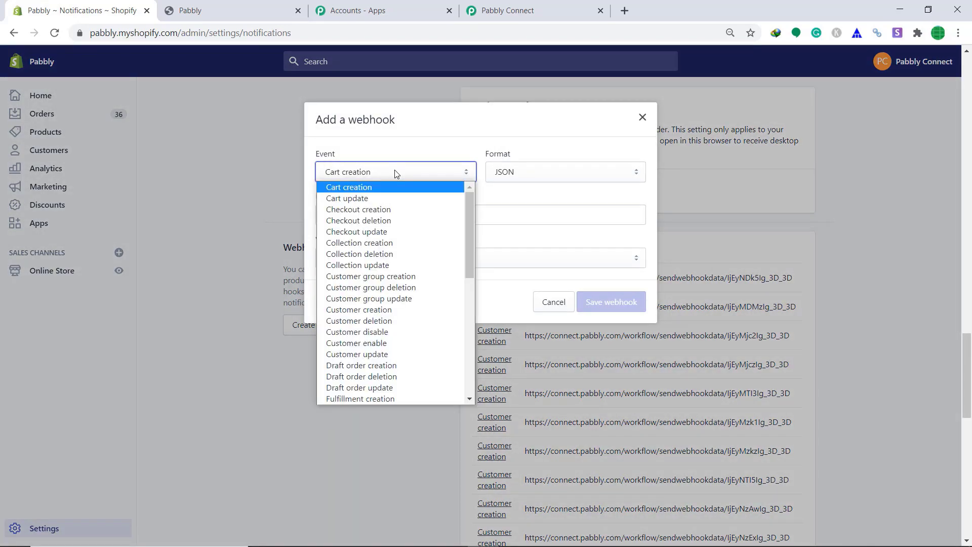
scroll(379, 279, "down", 3)
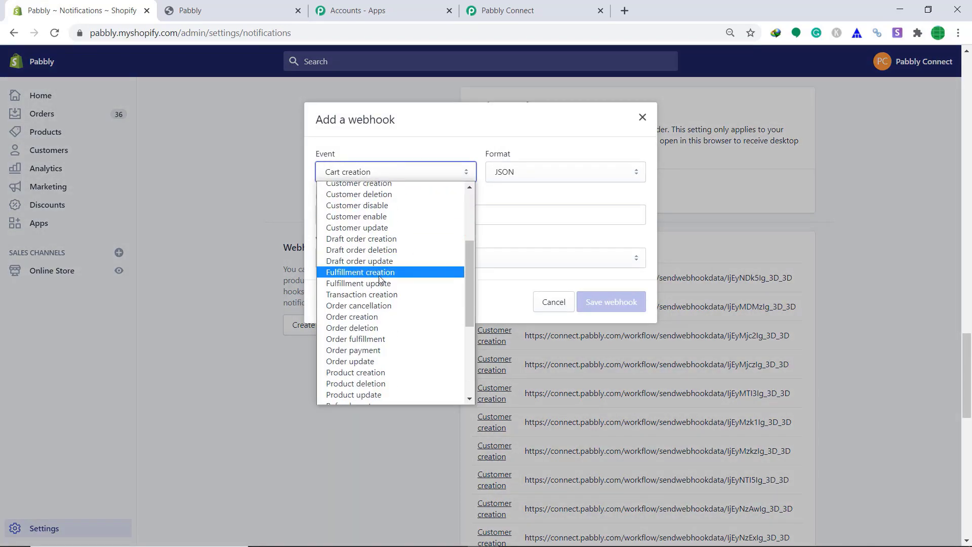
left_click(372, 318)
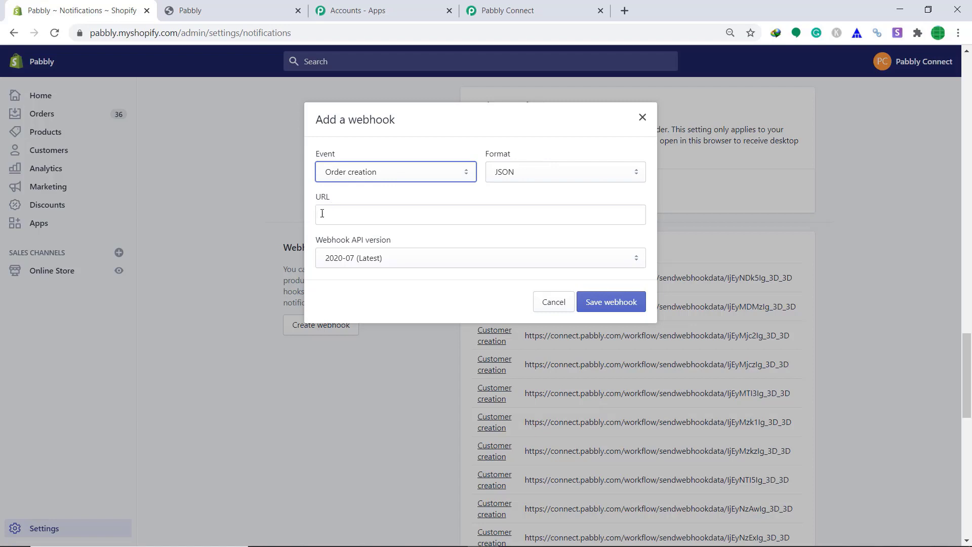
Paste the Pabbly workflow's webhook URL into Shopify's Order creation webhook and save it.
left_click(496, 10)
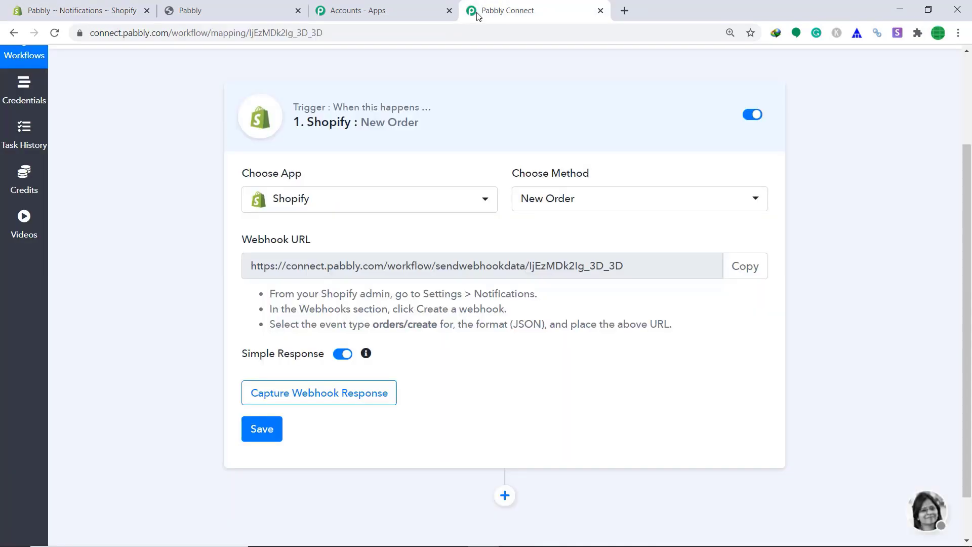
left_click(734, 269)
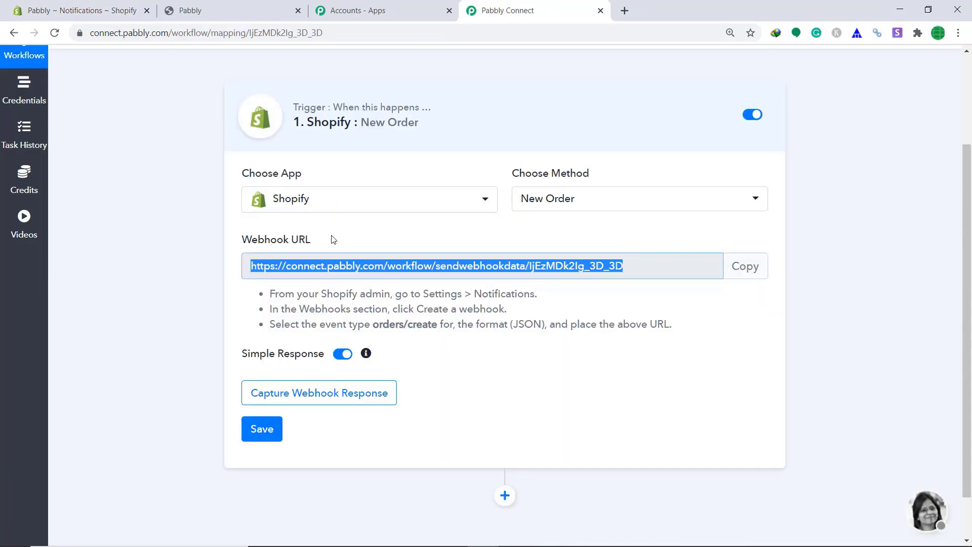
left_click(36, 6)
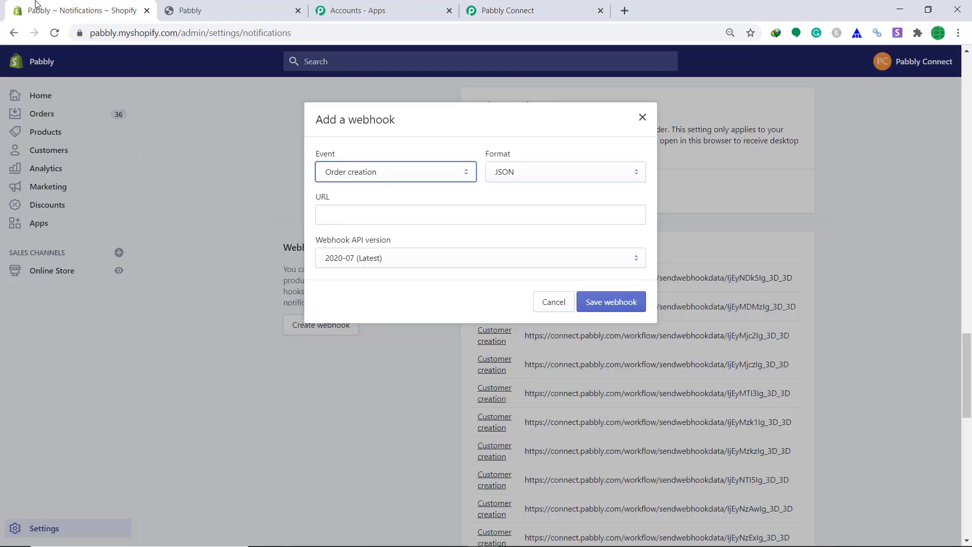
left_click(382, 223)
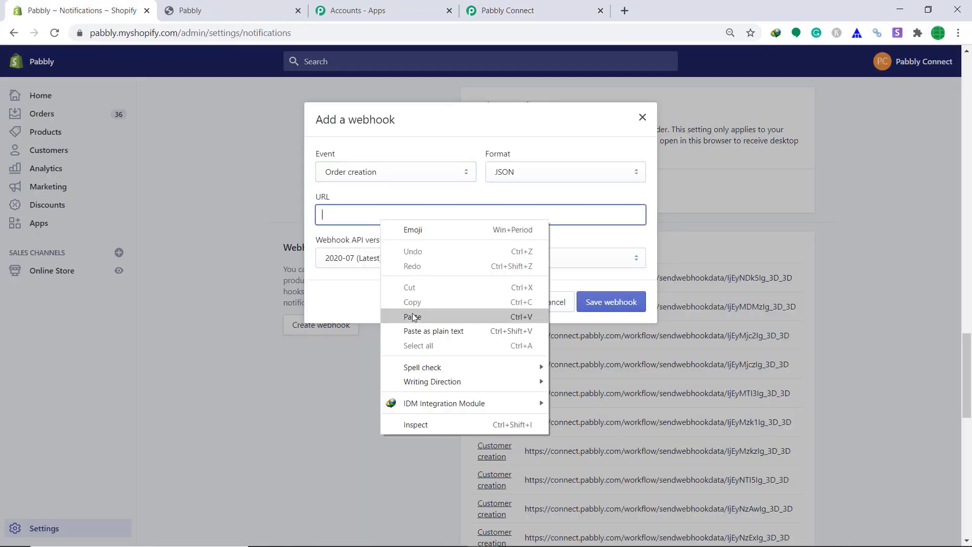
left_click(413, 318)
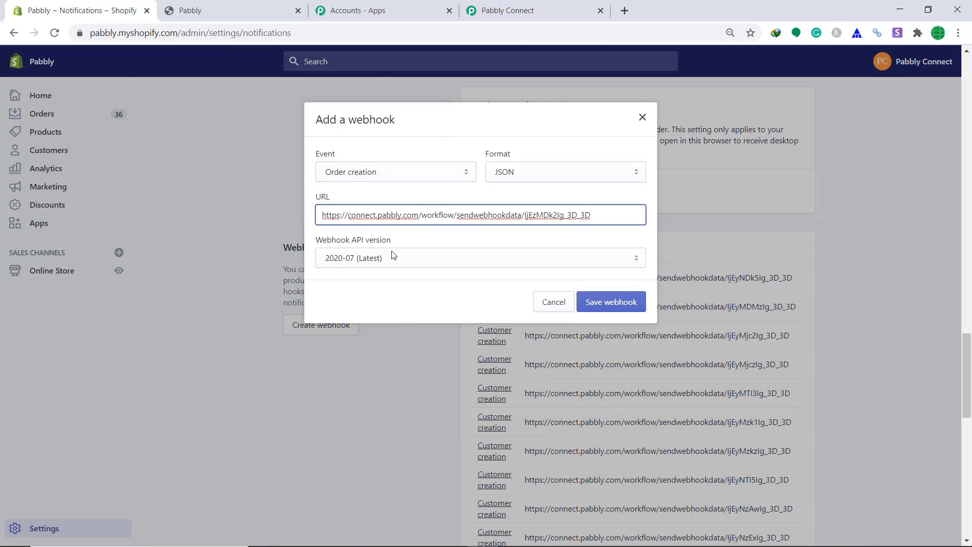
left_click(617, 305)
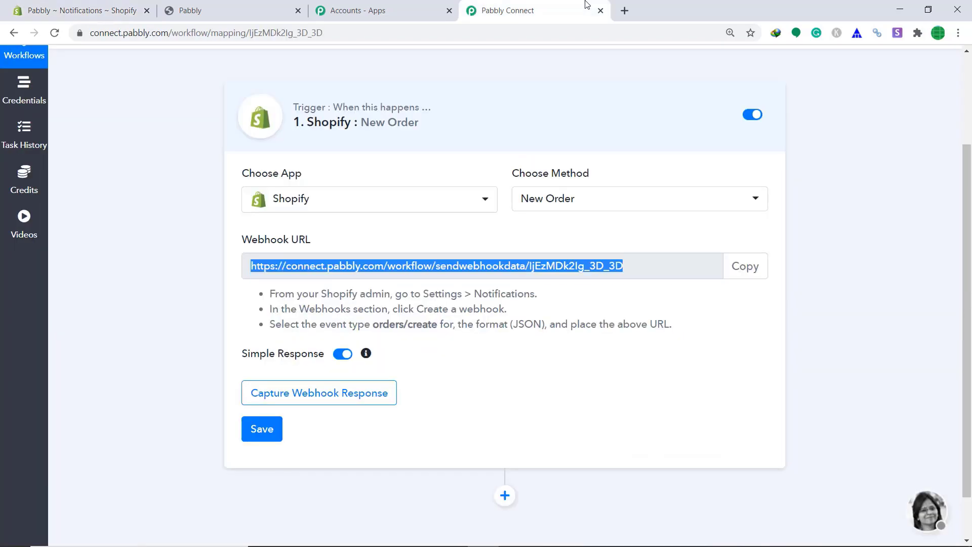
left_click(588, 5)
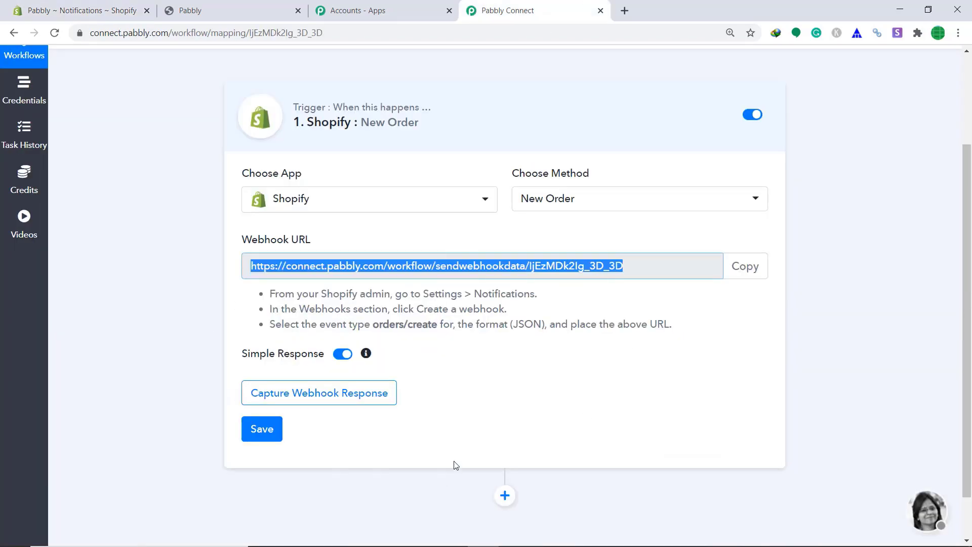
Start capturing the webhook response and open the Gara T-Shirt page in the online store.
left_click(344, 405)
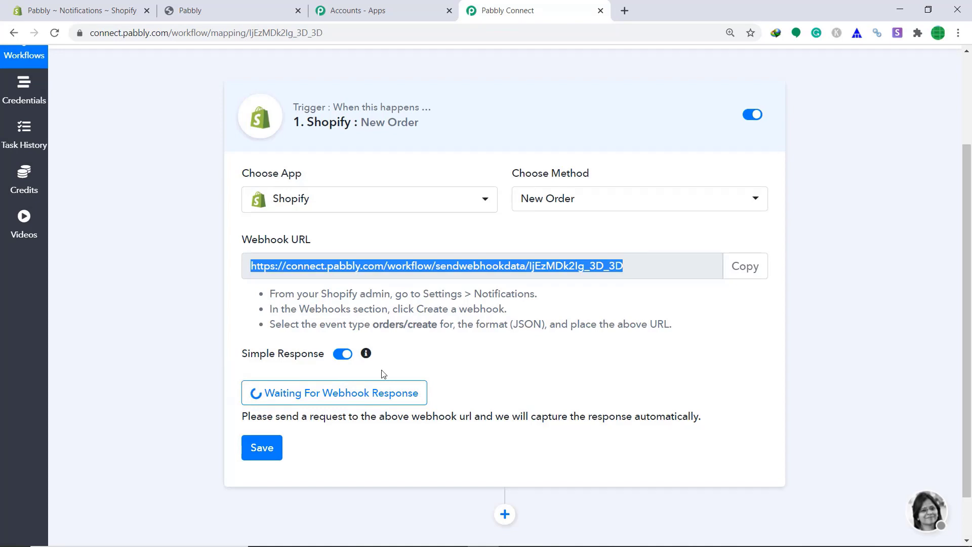
left_click(109, 9)
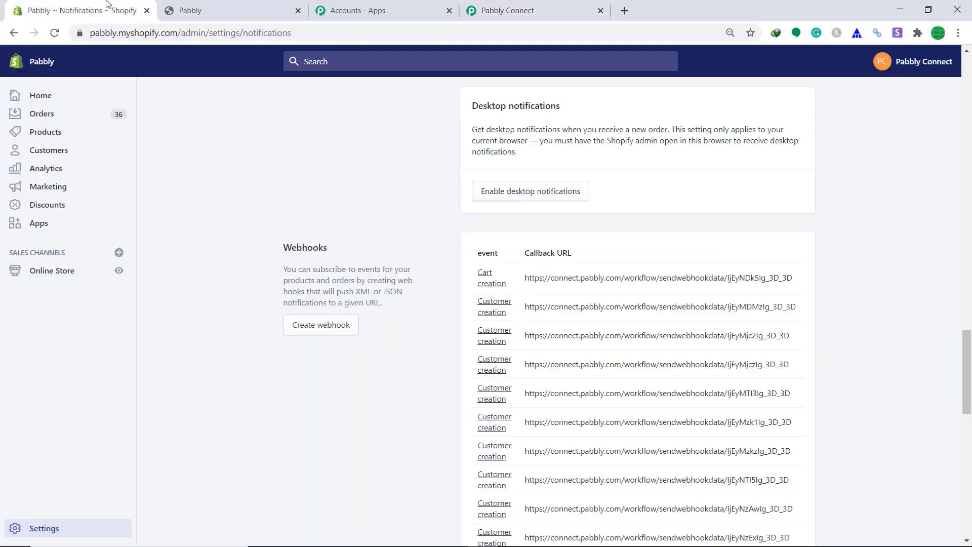
left_click(117, 272)
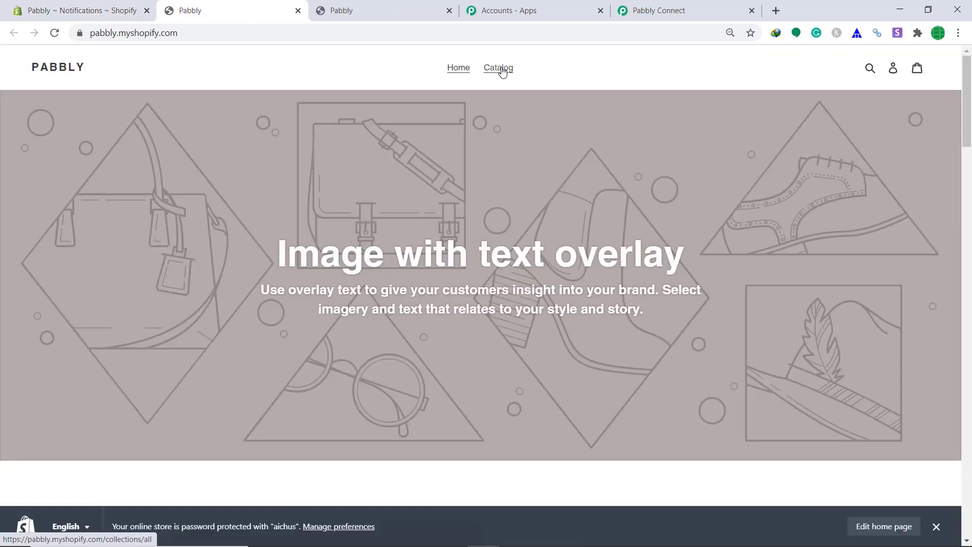
left_click(501, 70)
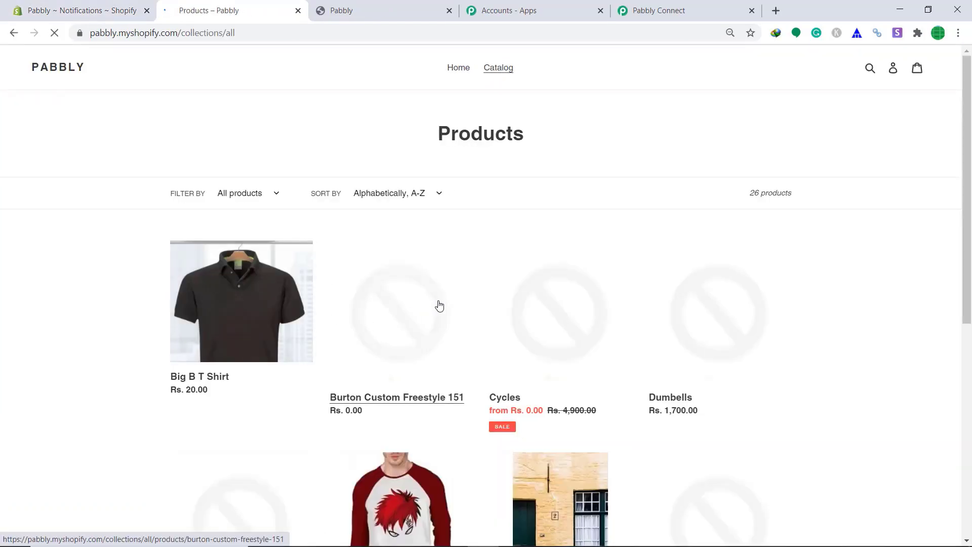
scroll(366, 466, "down", 3)
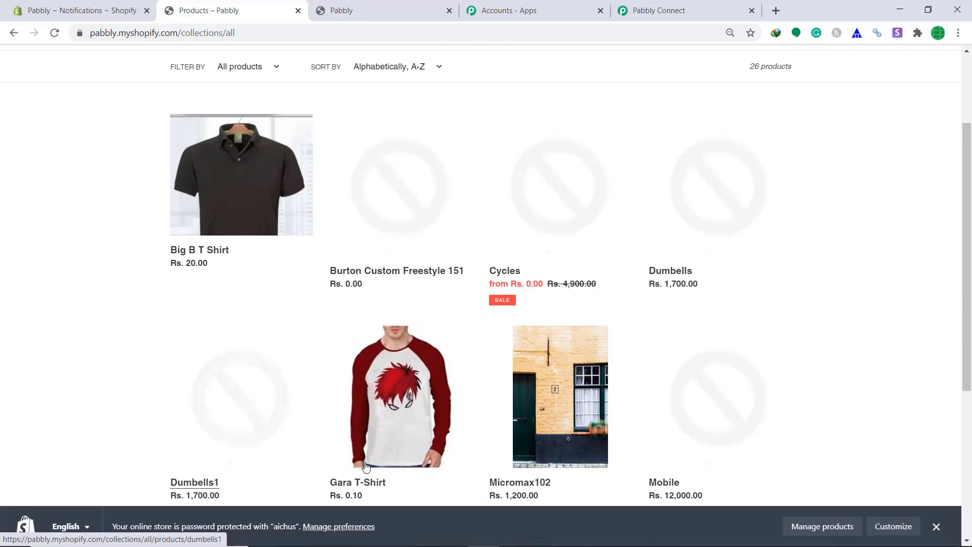
left_click(416, 417)
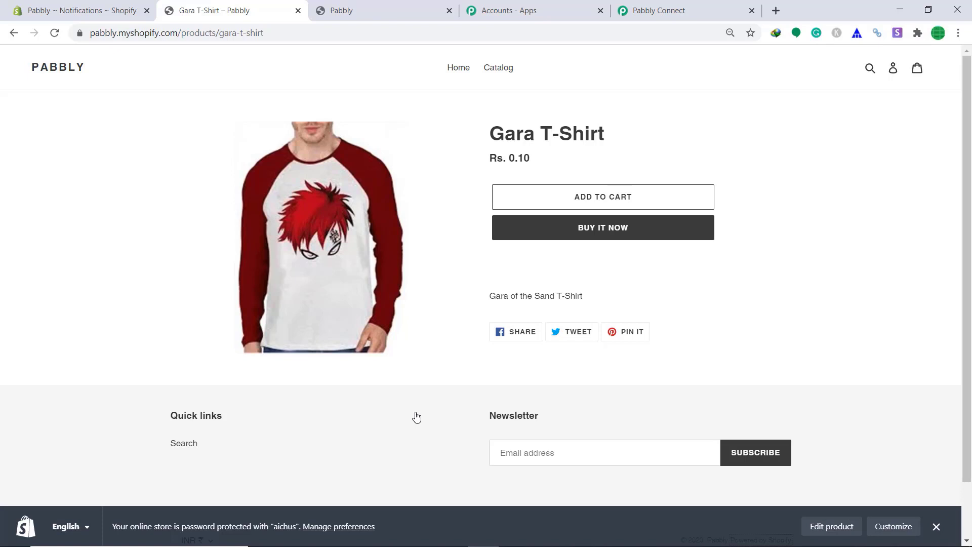
Buy the Gara T-Shirt now, autofill contact and shipping details, and continue to payment.
left_click(622, 235)
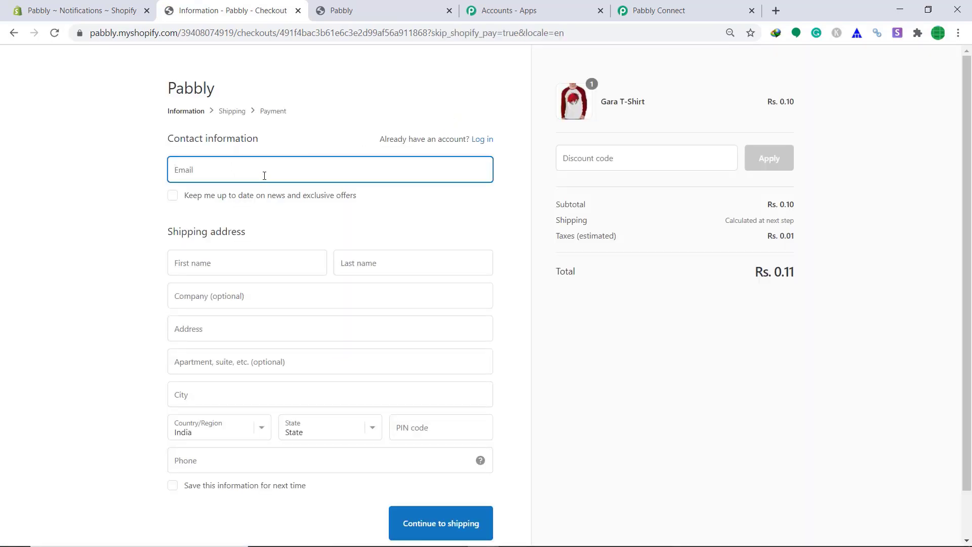
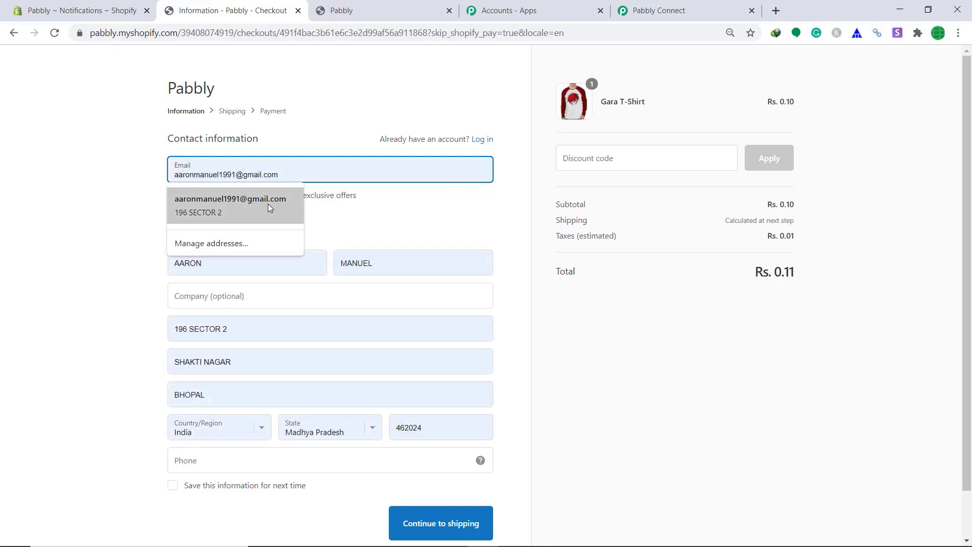
left_click(269, 204)
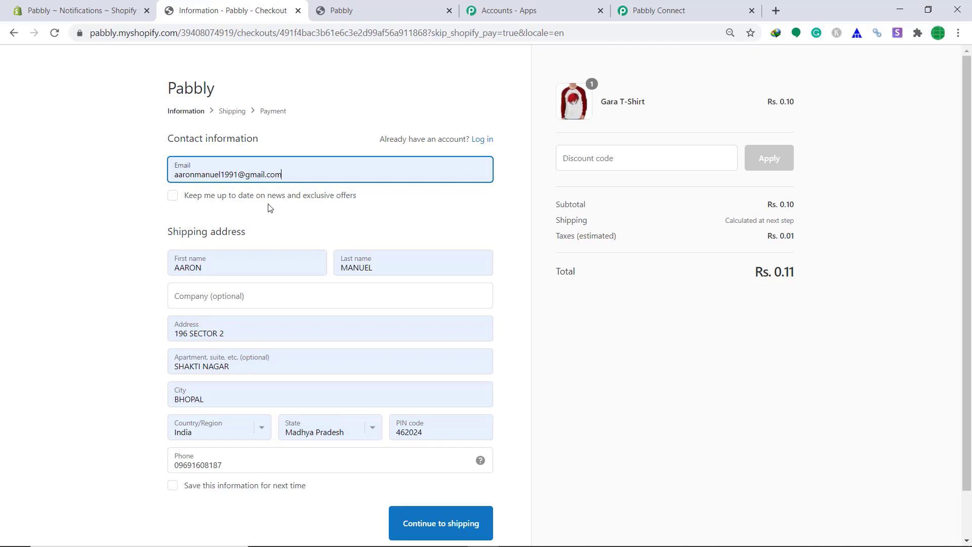
scroll(269, 210, "down", 1)
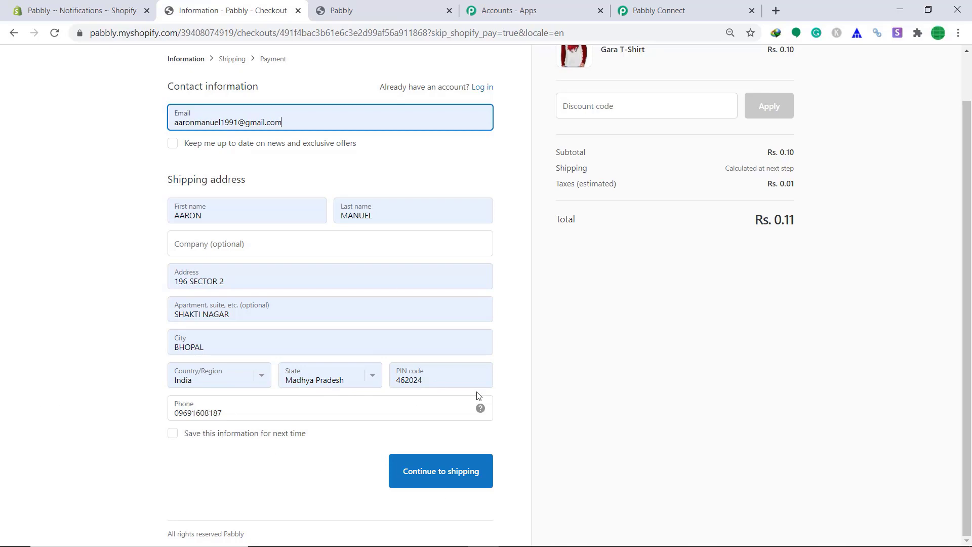
left_click(419, 478)
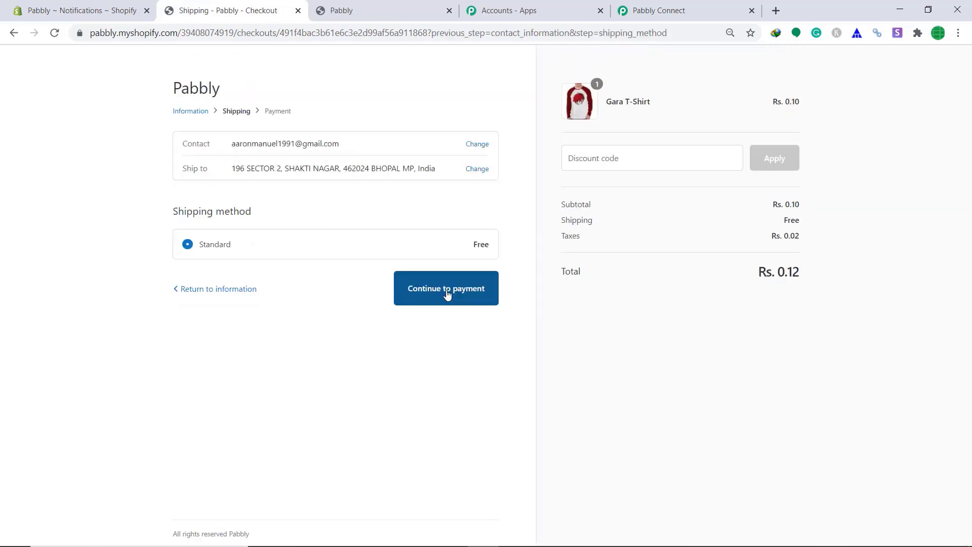
left_click(447, 295)
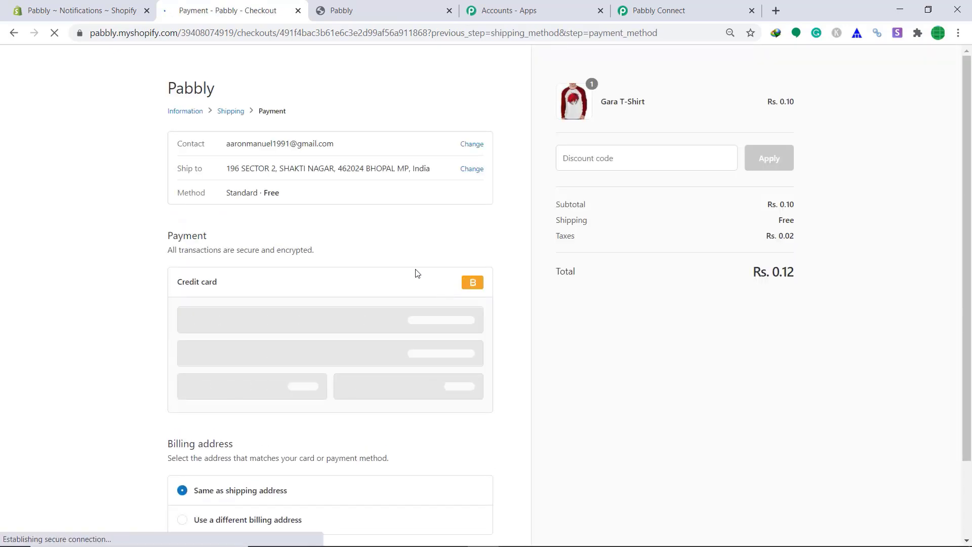
Pay with the Bogus Gateway test card, expiry 10 / 34, and place the order.
left_click(276, 326)
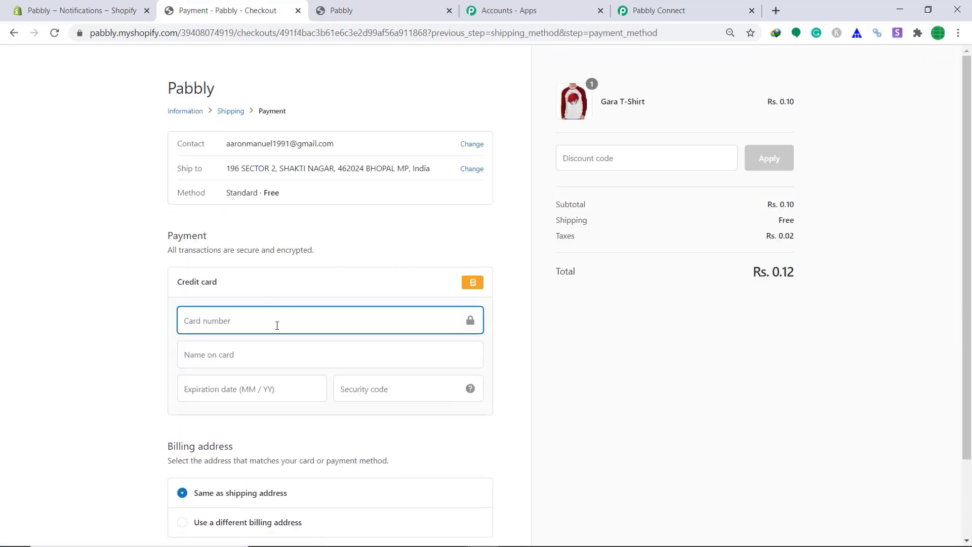
type("1")
left_click(275, 352)
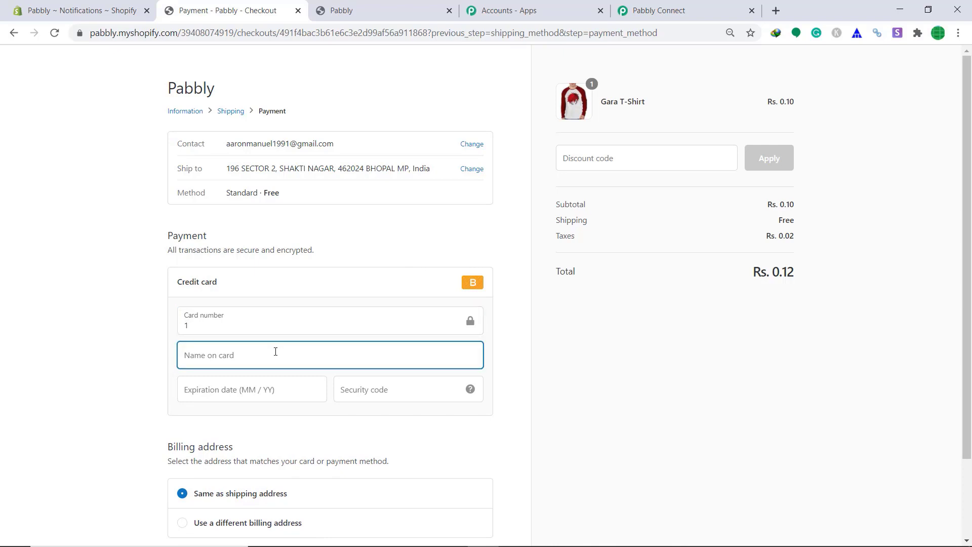
type("Bogu")
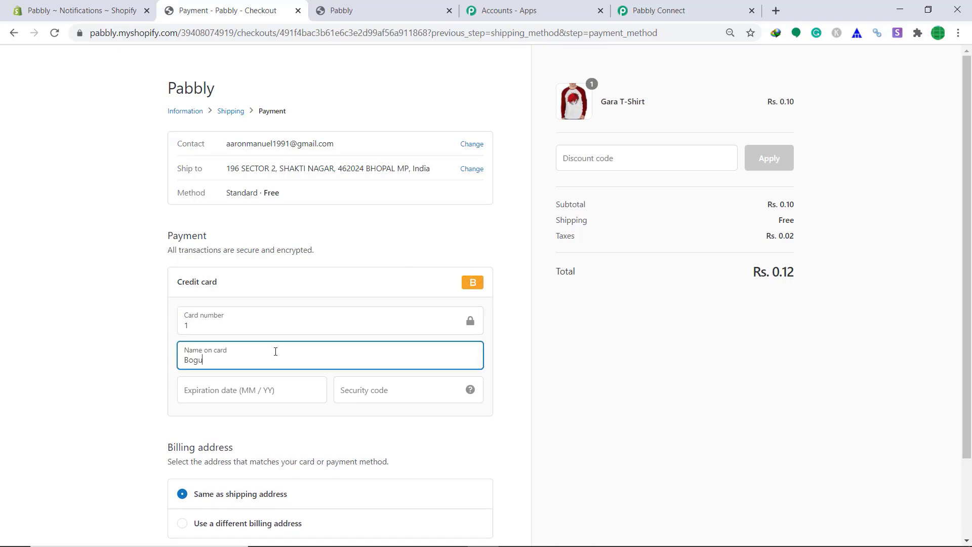
type("Gateway")
left_click(269, 383)
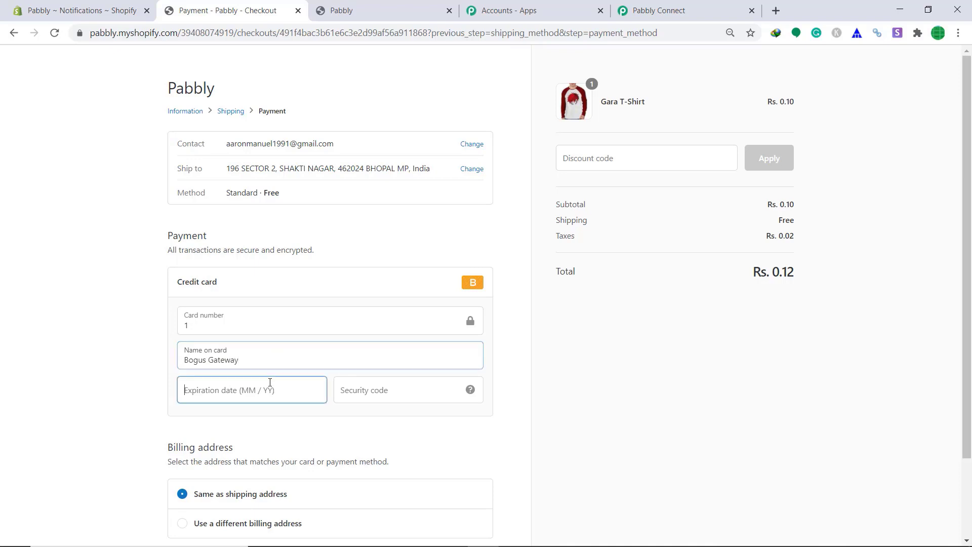
type("10 / 34")
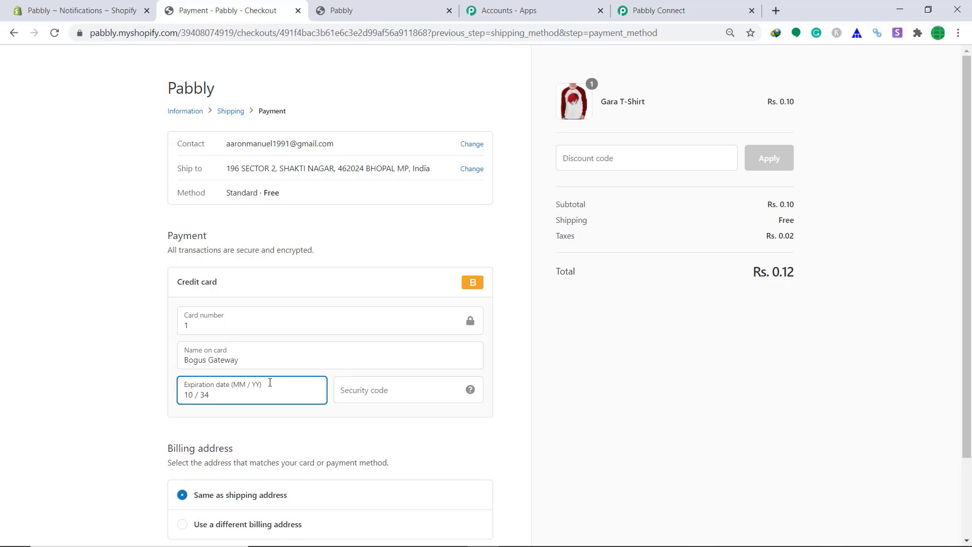
left_click(358, 397)
type("989")
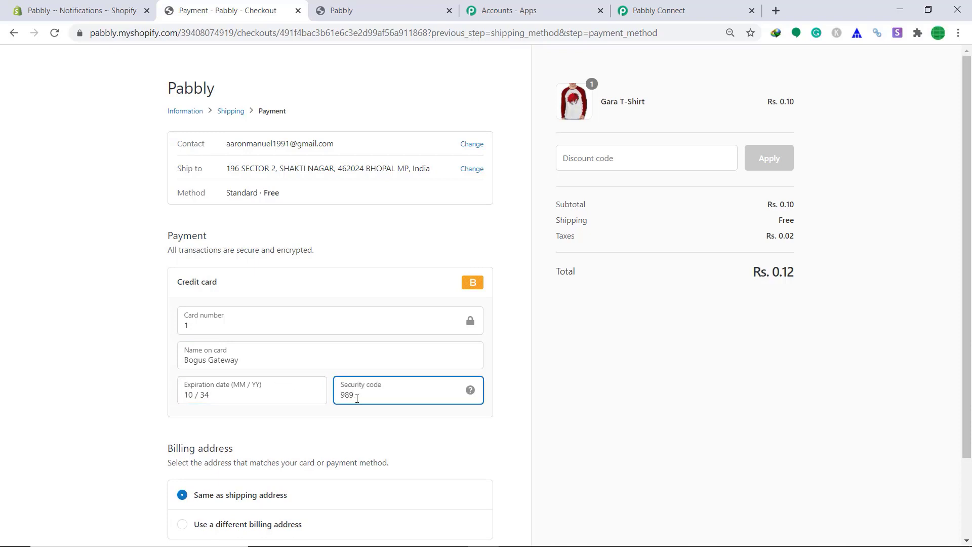
scroll(357, 399, "down", 2)
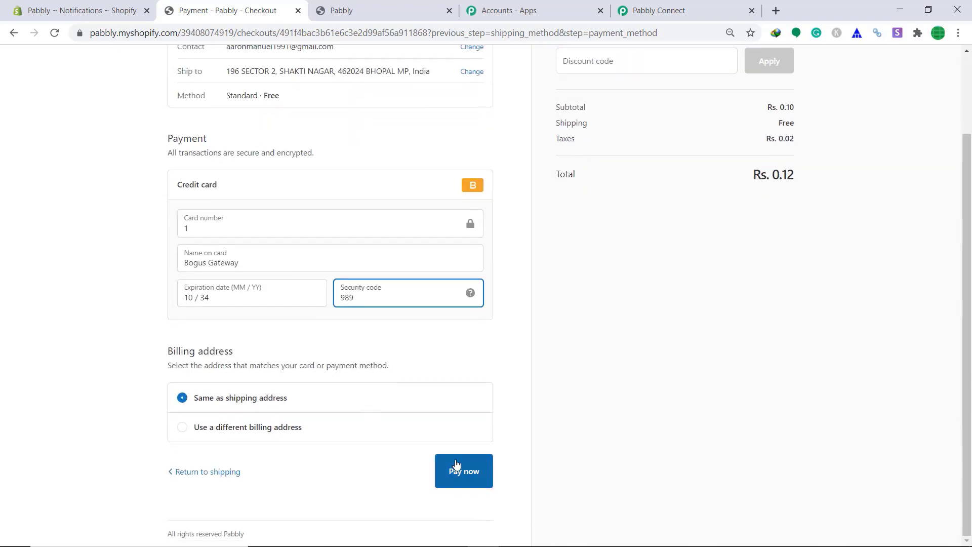
left_click(464, 474)
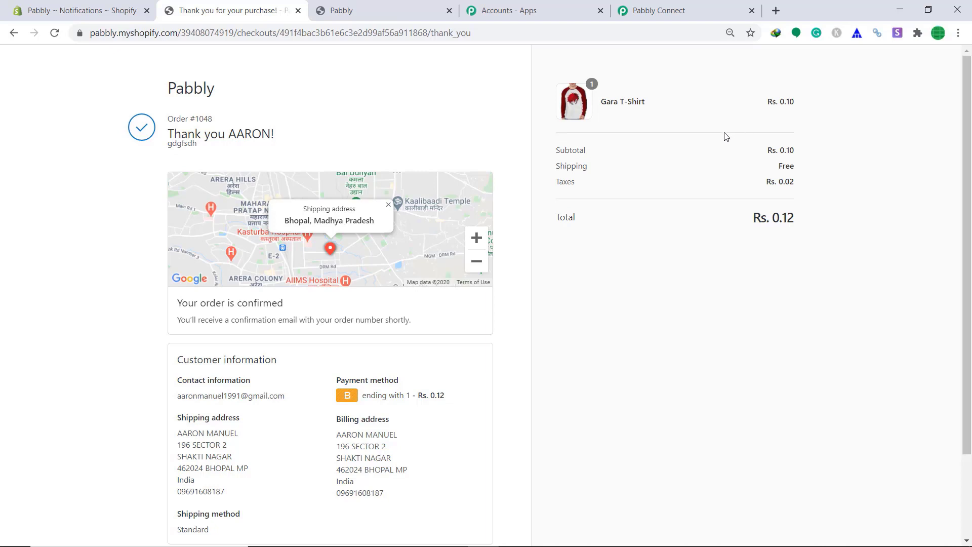
Review the captured Shopify order webhook response in Pabbly, then add a step after the trigger.
left_click(683, 11)
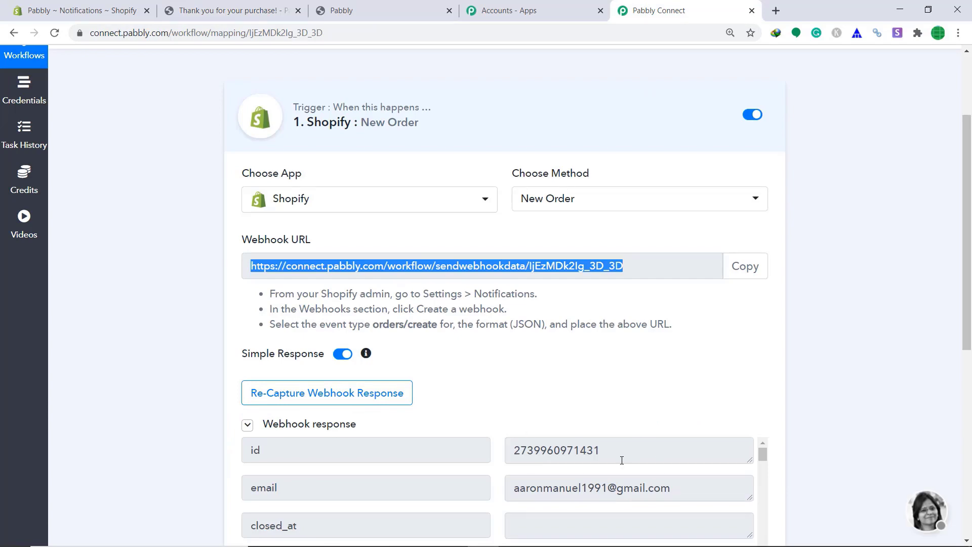
scroll(622, 460, "down", 2)
left_click_drag(968, 311, 969, 484)
scroll(572, 254, "up", 2)
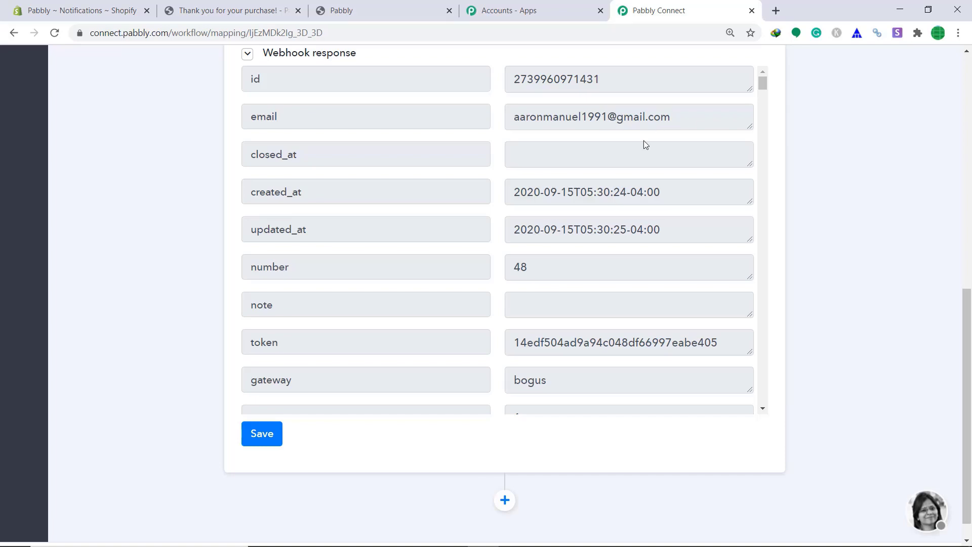
scroll(642, 143, "down", 15)
scroll(635, 186, "down", 20)
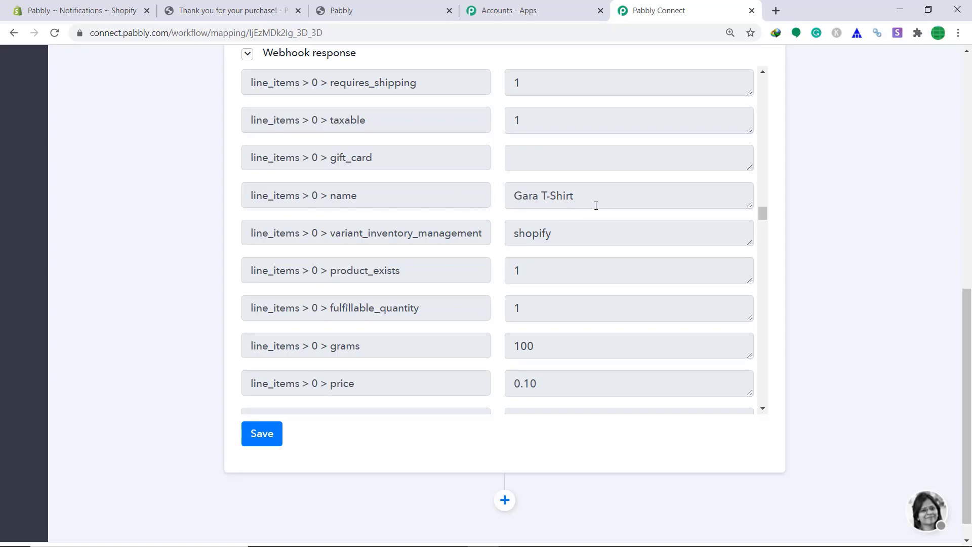
scroll(597, 212, "down", 20)
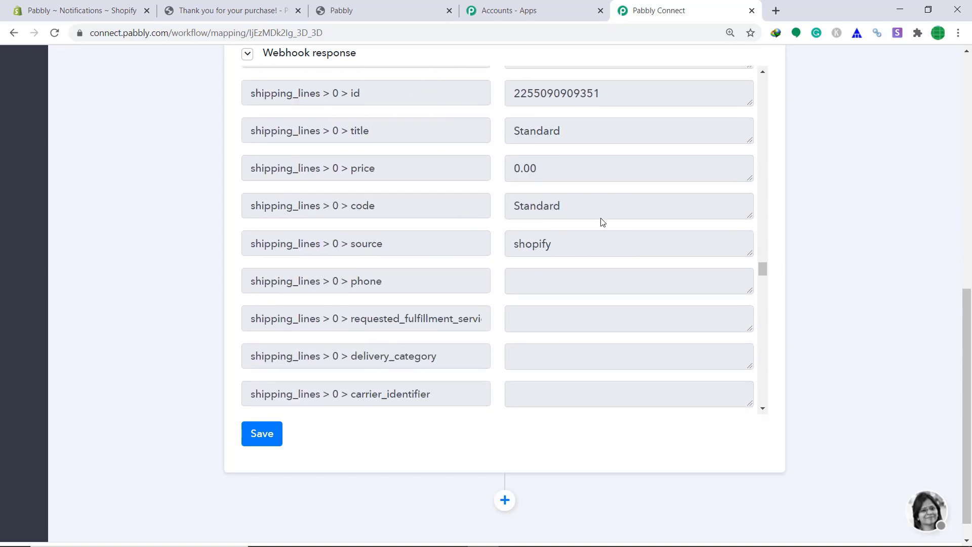
scroll(603, 223, "down", 20)
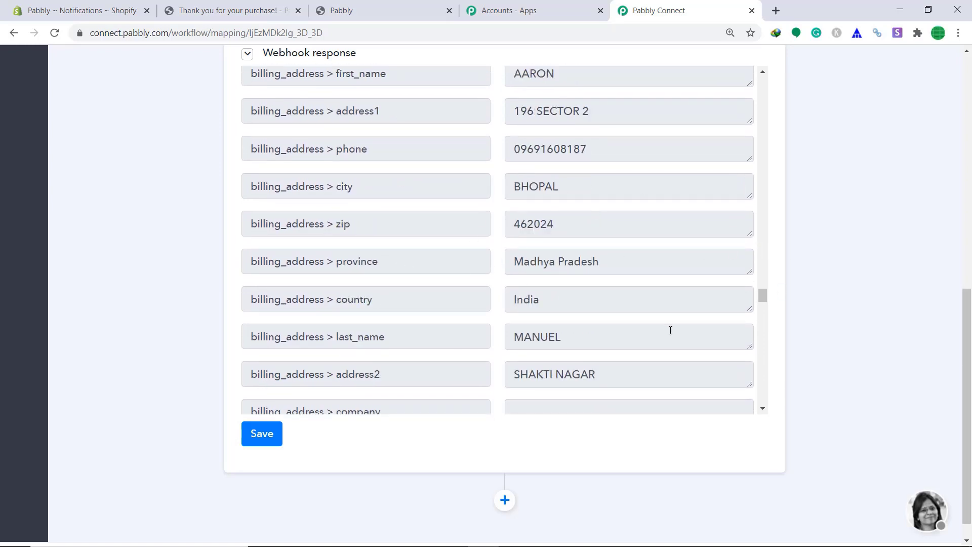
scroll(658, 332, "down", 5)
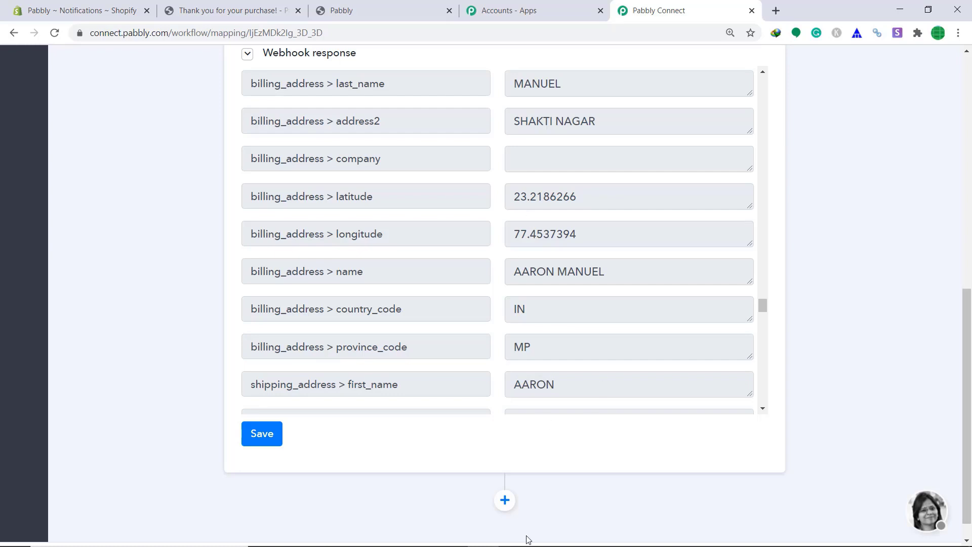
left_click(505, 501)
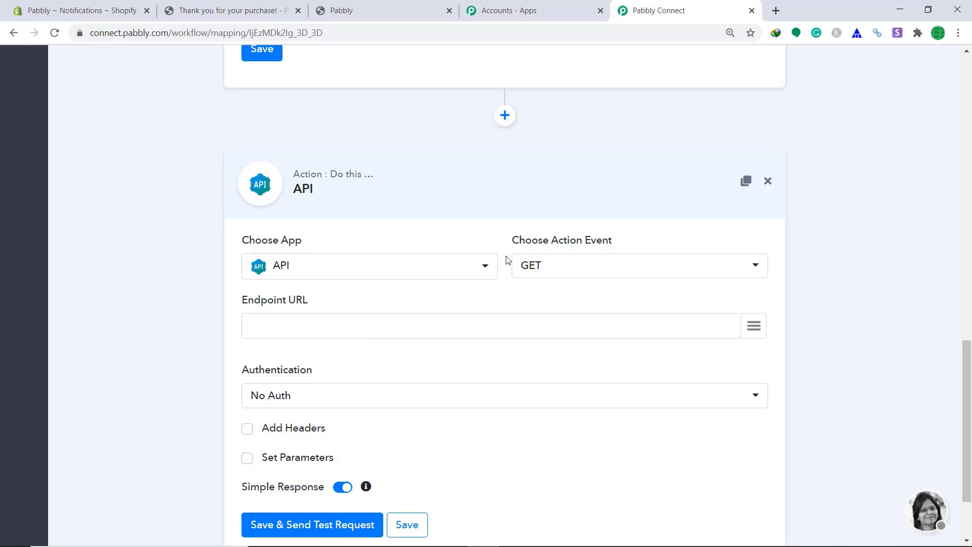
Set the action app to Slack with the Send Channel Message (without Image) method.
left_click(374, 272)
type("s")
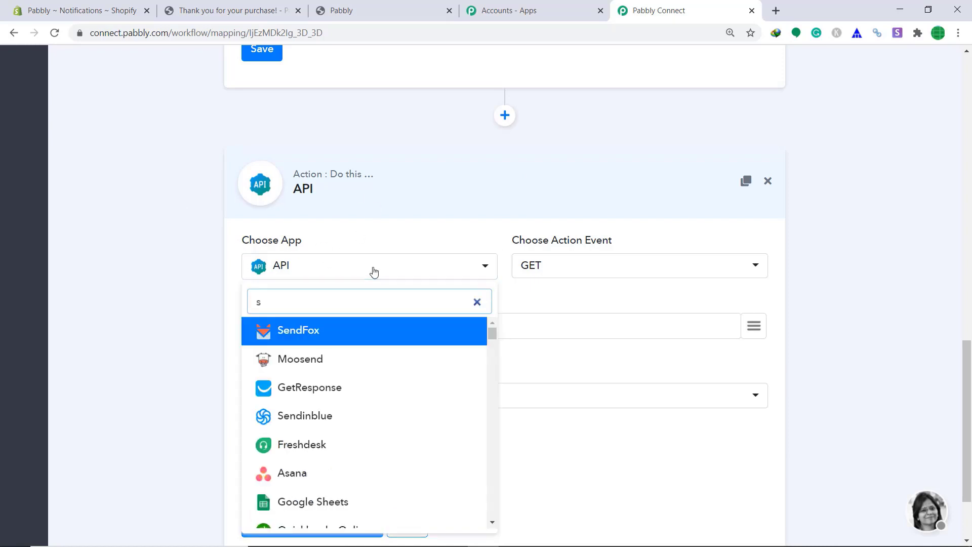
type("lac")
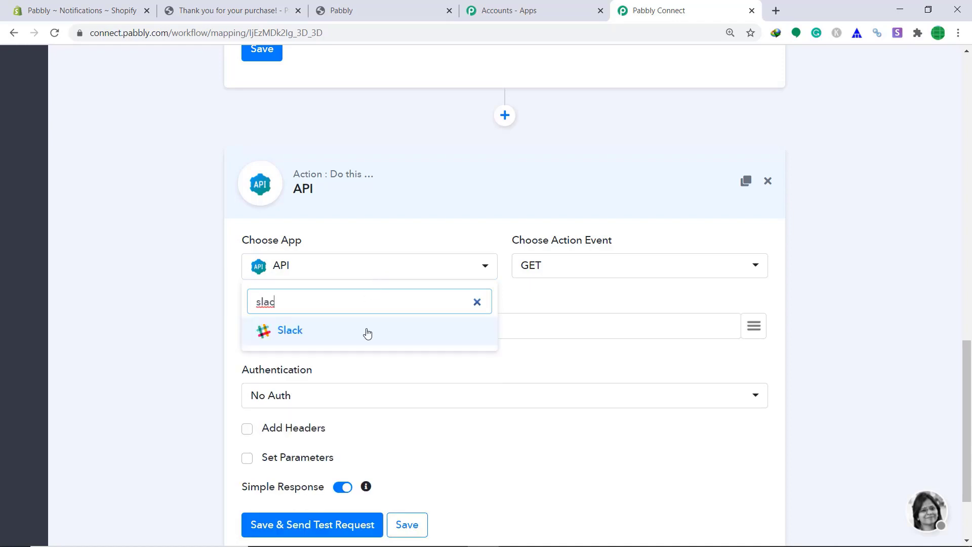
left_click(367, 332)
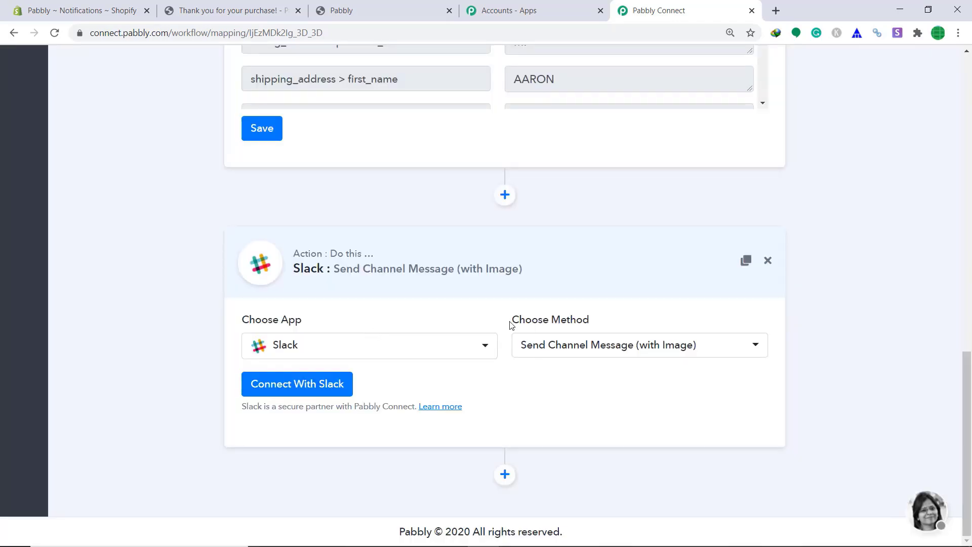
left_click(553, 349)
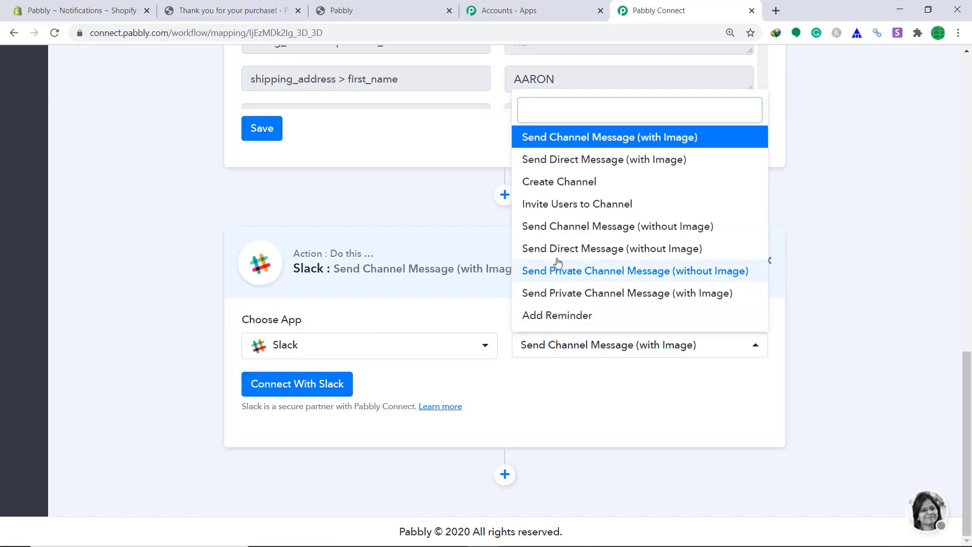
left_click(592, 228)
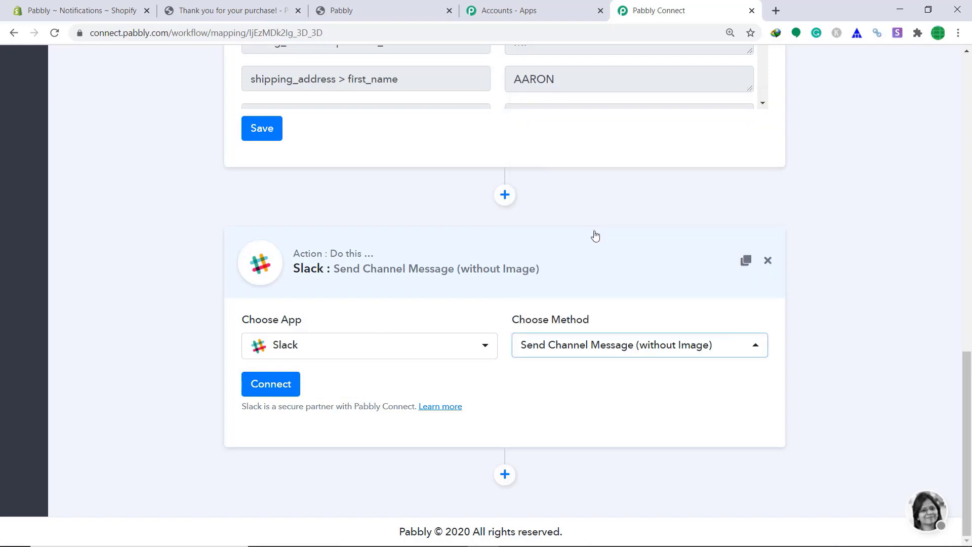
left_click(290, 388)
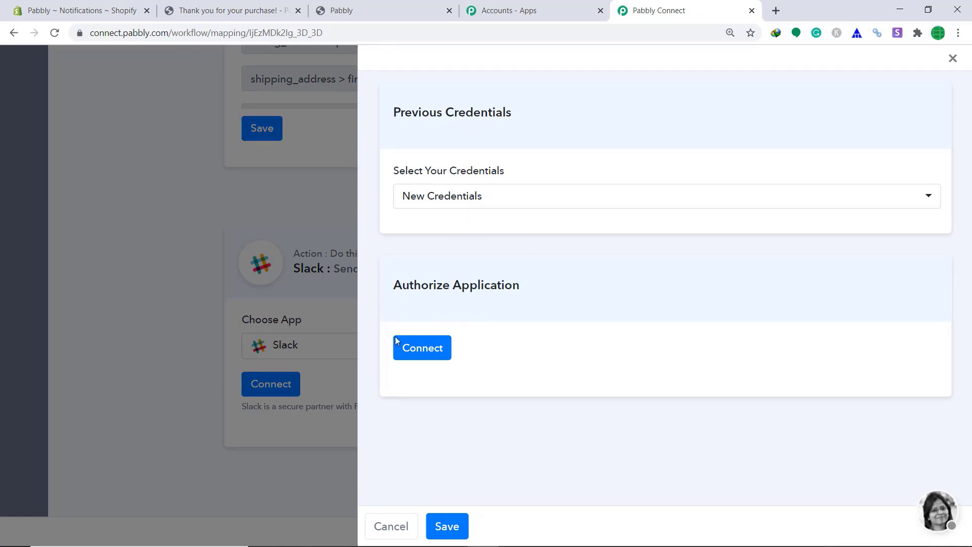
Connect the Slack account by allowing Pabbly Connect access to the workspace.
left_click(430, 358)
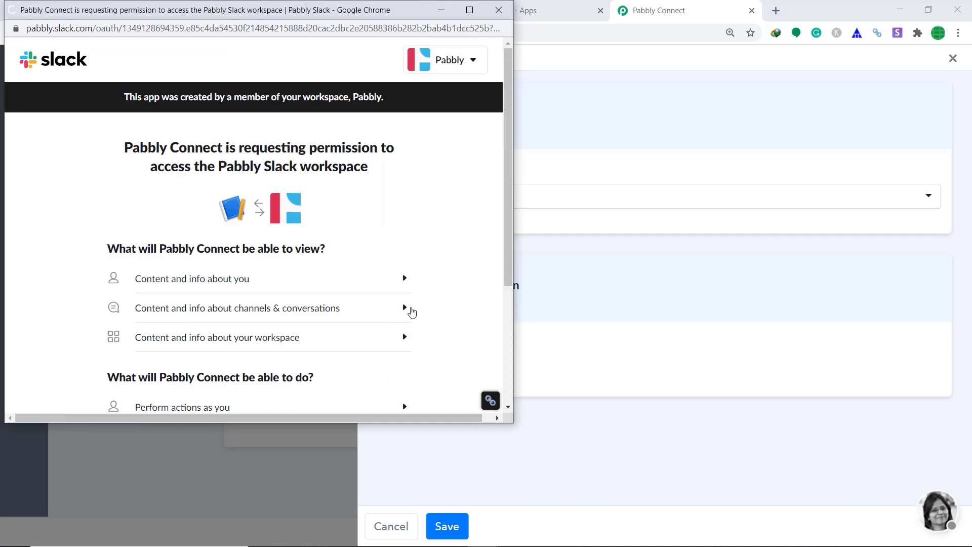
scroll(406, 215, "down", 2)
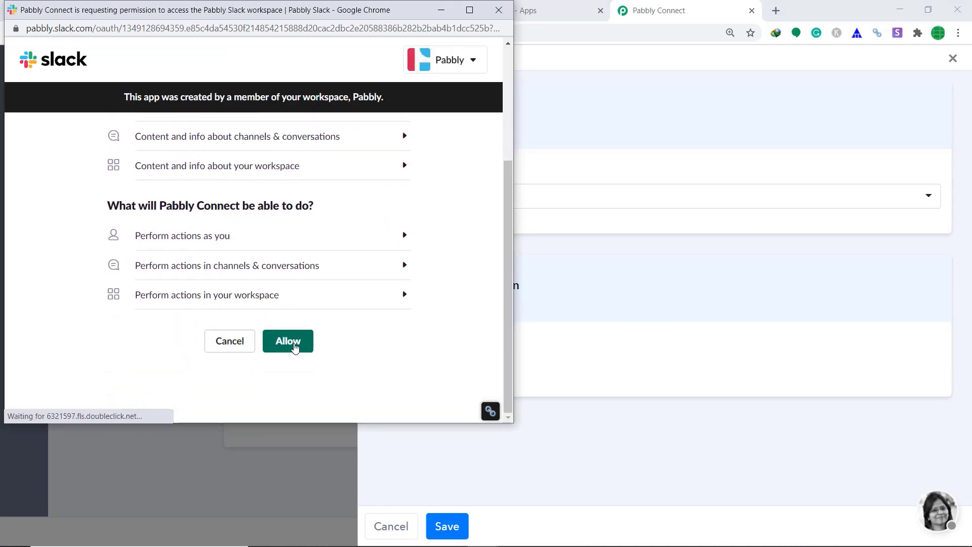
left_click(290, 341)
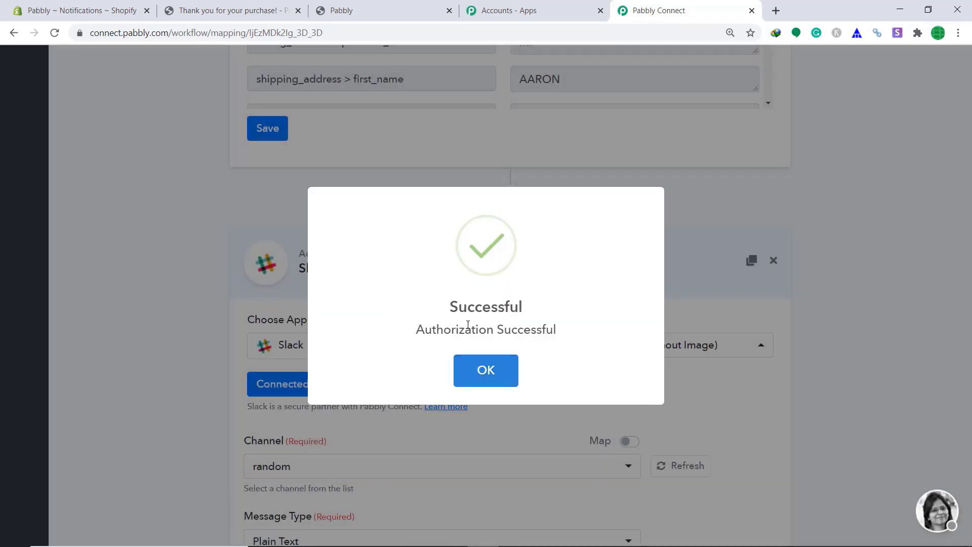
left_click(476, 378)
scroll(944, 362, "down", 5)
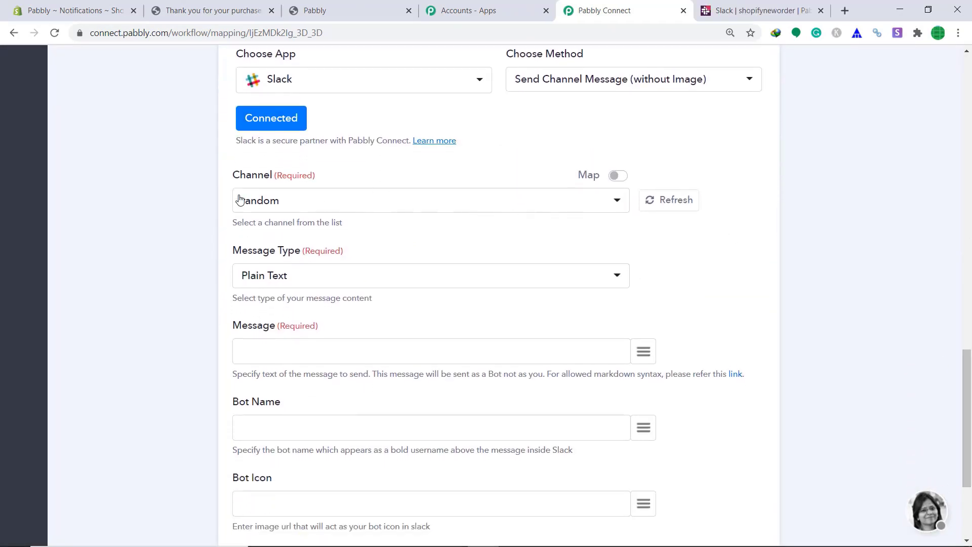
left_click(732, 5)
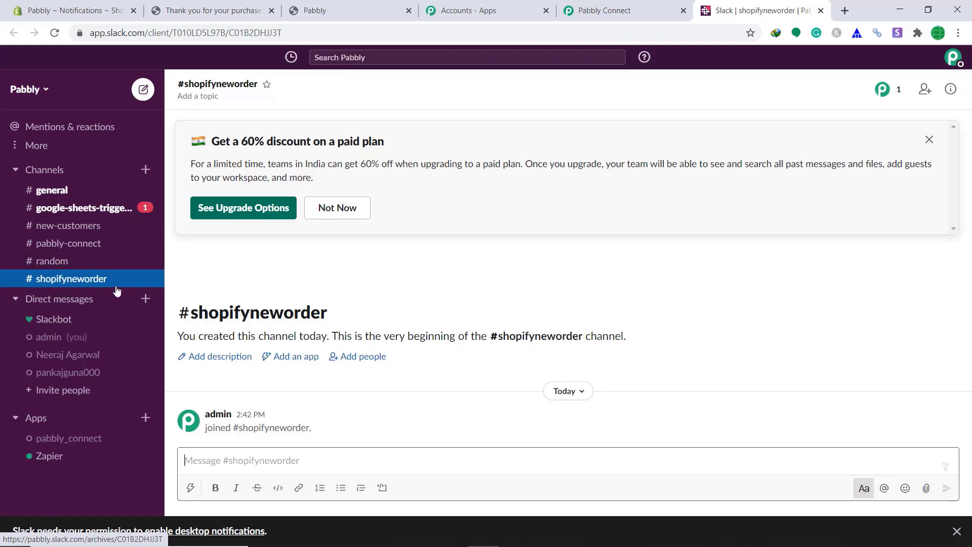
left_click(632, 9)
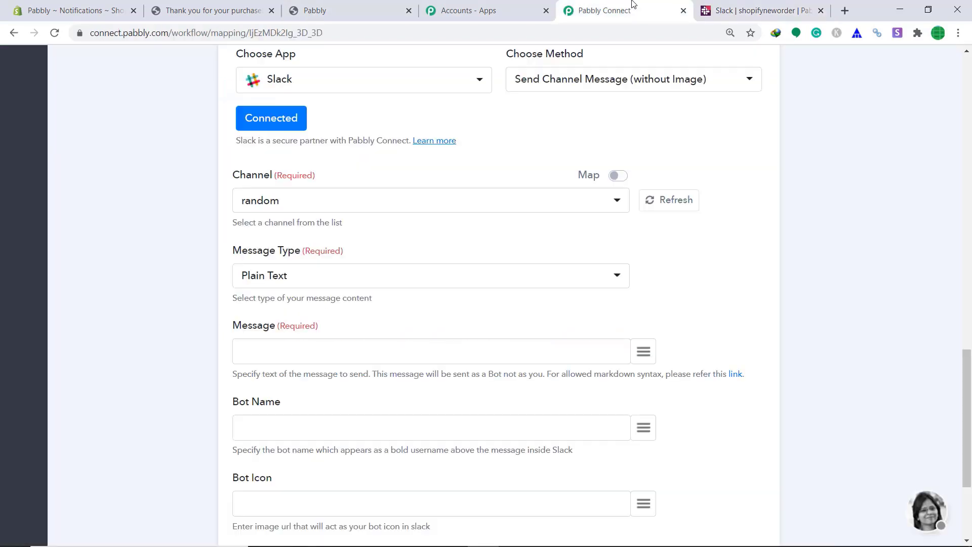
Target the shopifyneworder channel and begin the message 'This person' followed by the buyer's first name.
left_click(342, 211)
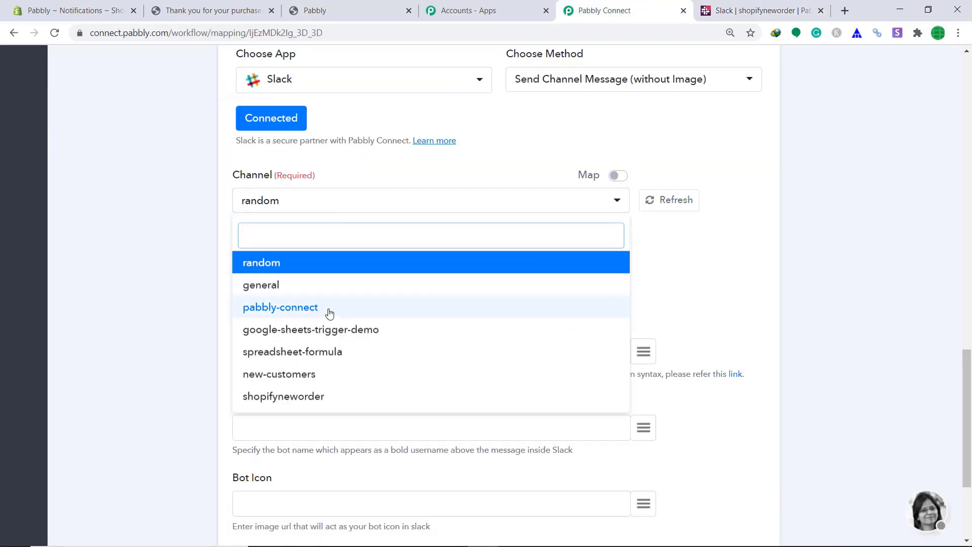
left_click(312, 396)
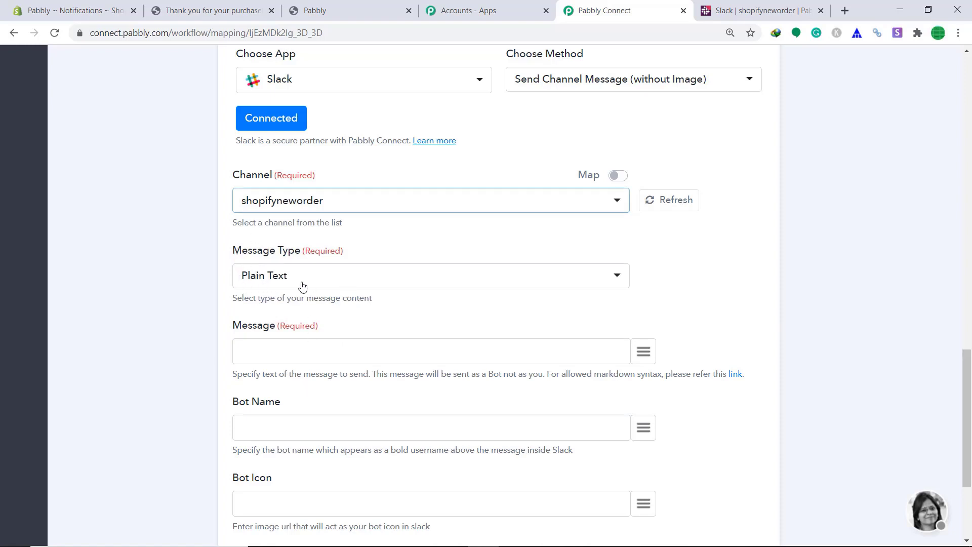
left_click(293, 350)
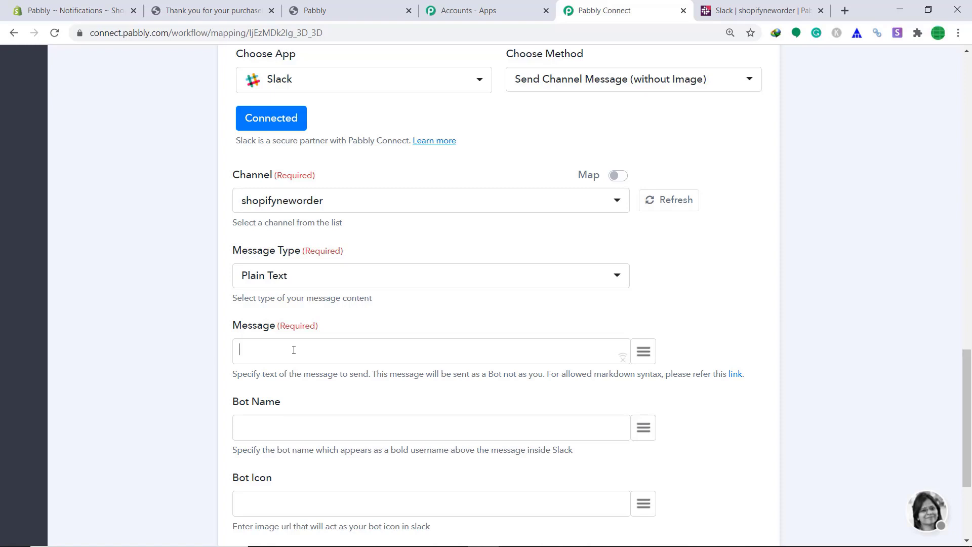
type("This person,")
left_click(648, 353)
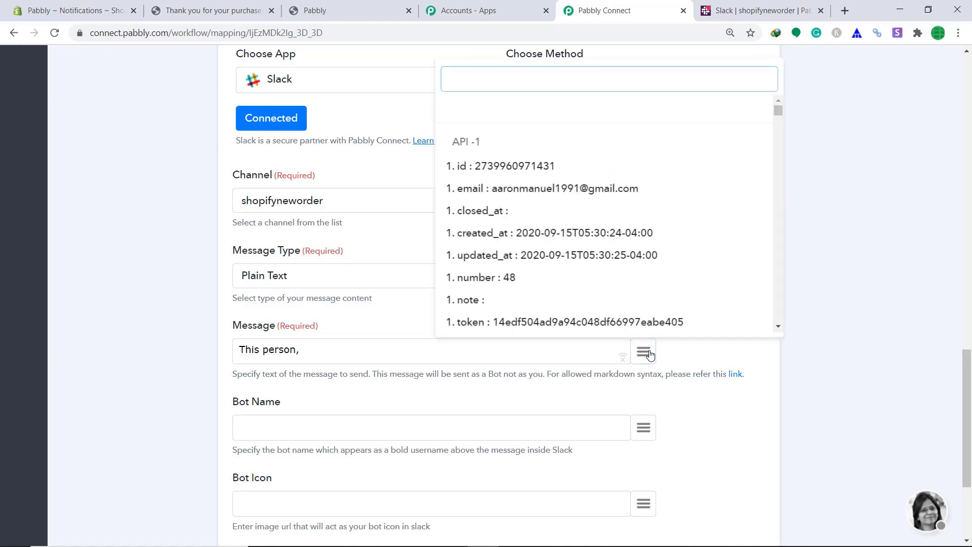
type("name")
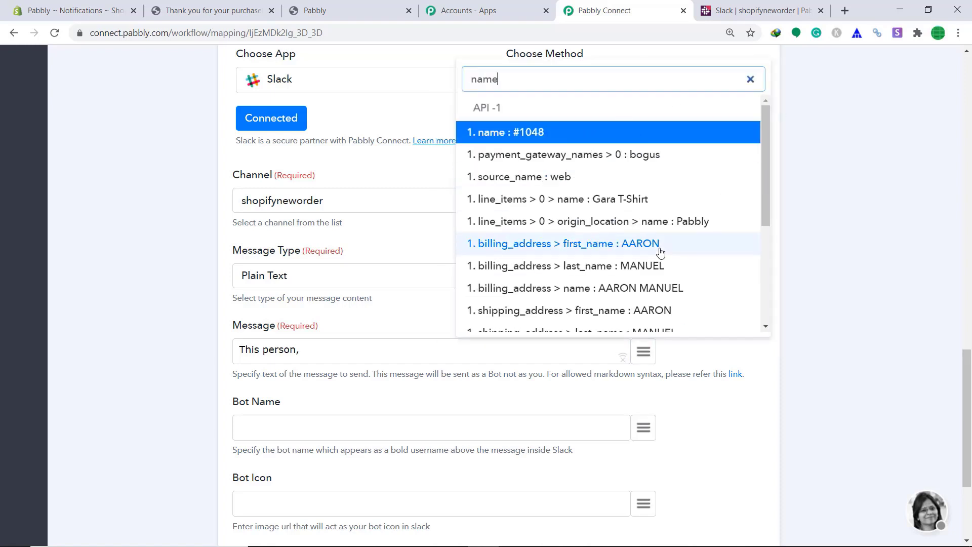
left_click(661, 251)
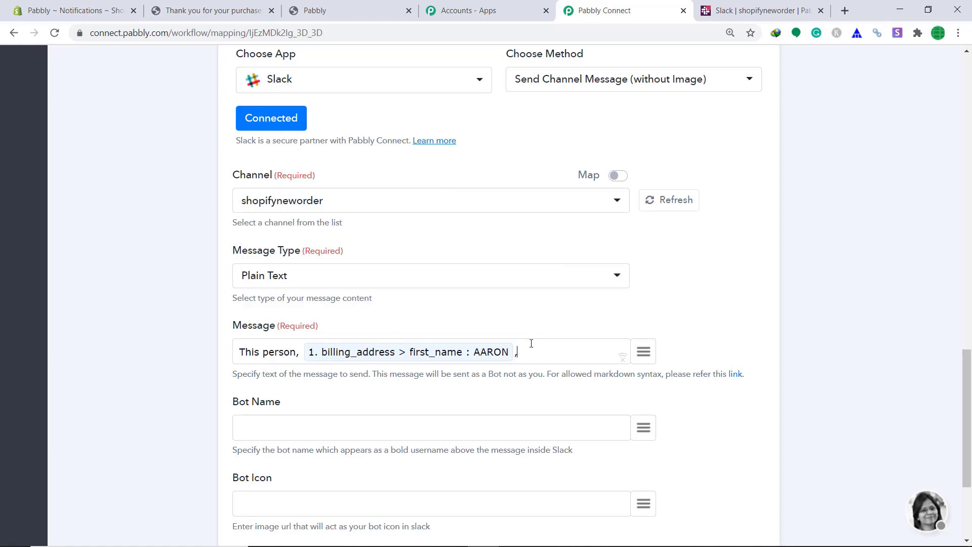
Continue the message with ', has purchased' plus item title, then 'and he lives in' plus billing country.
type(", has purchased")
left_click(644, 352)
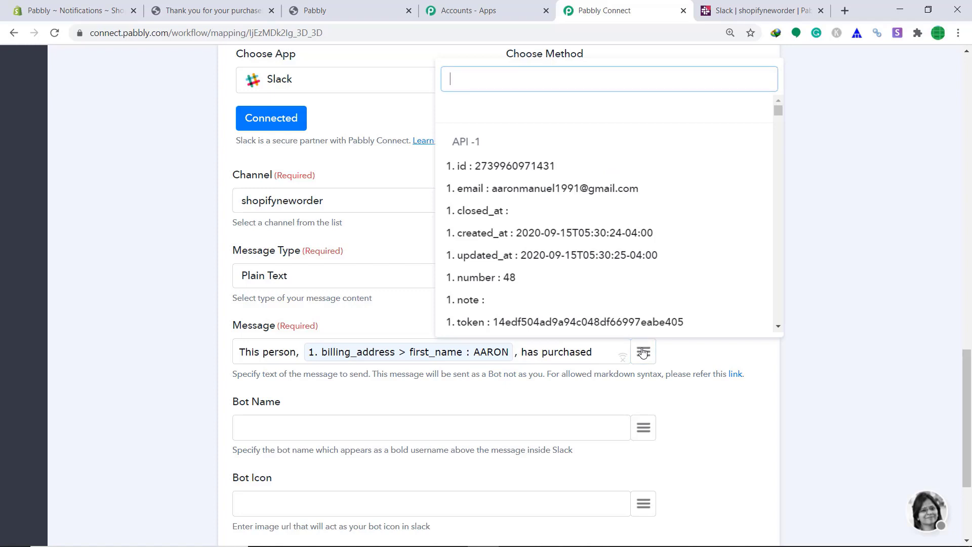
type("it")
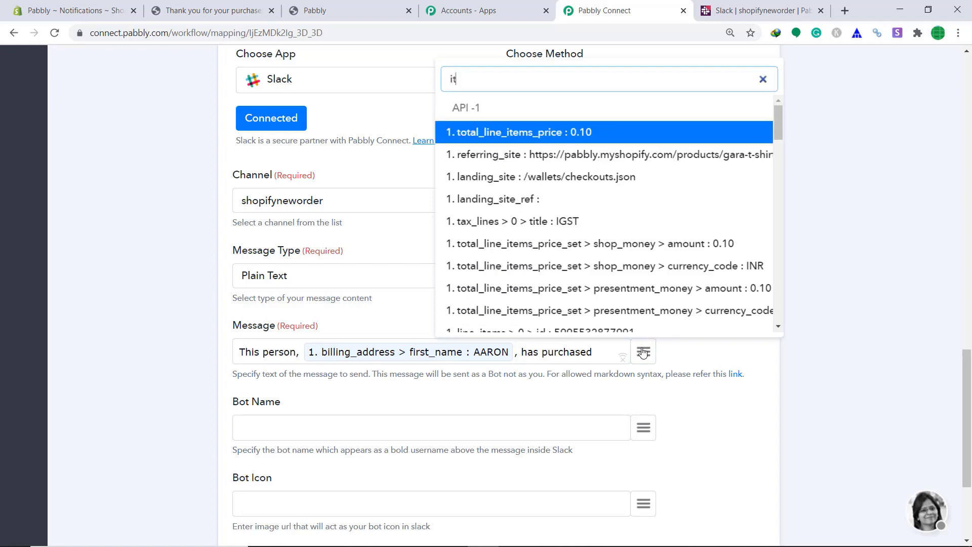
type("e")
key("BackSpace")
key("BackSpace")
key("BackSpace")
type("gaa")
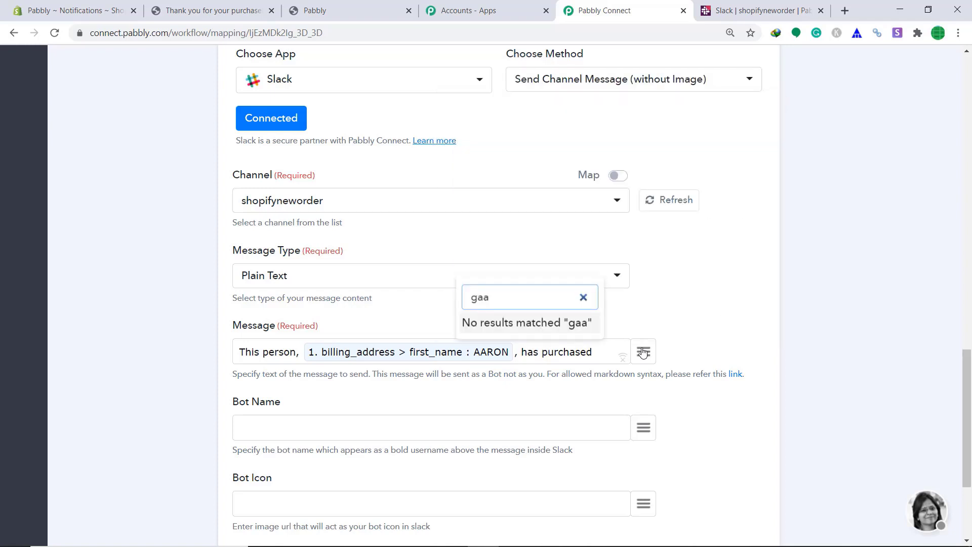
key("BackSpace")
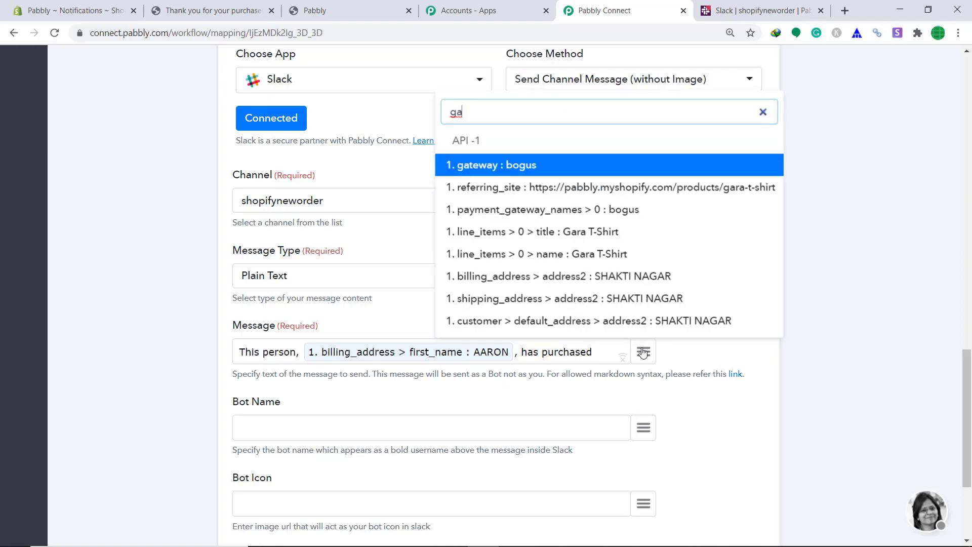
left_click(625, 231)
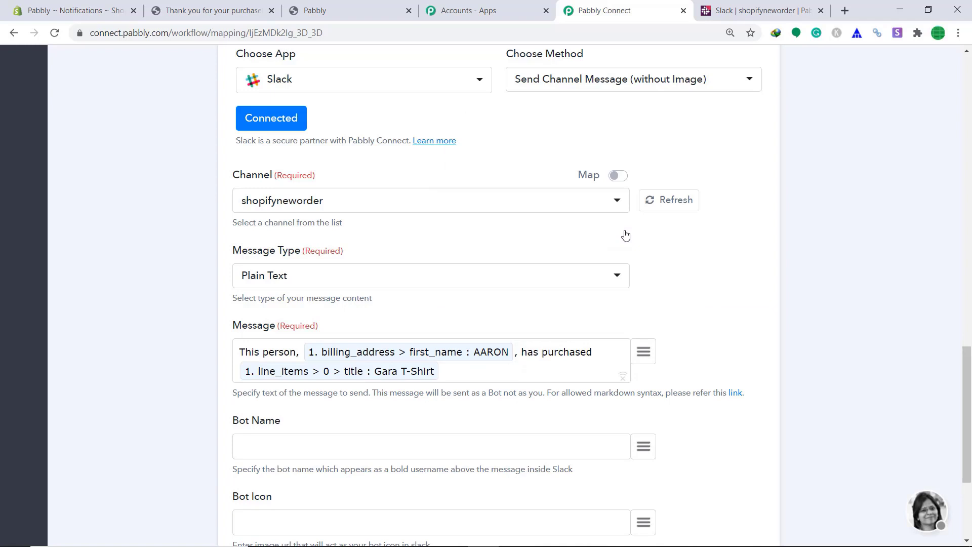
type("and he lives in")
left_click(643, 350)
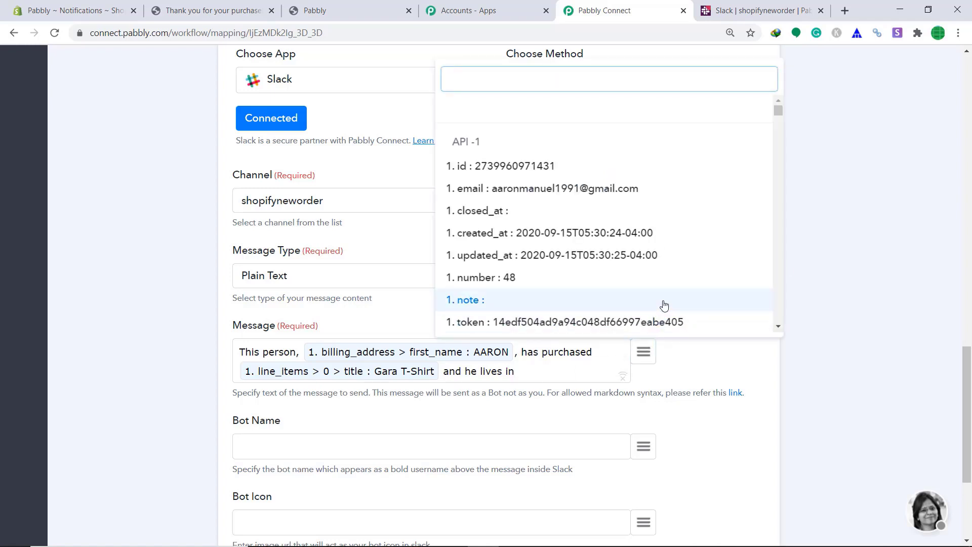
type("ind")
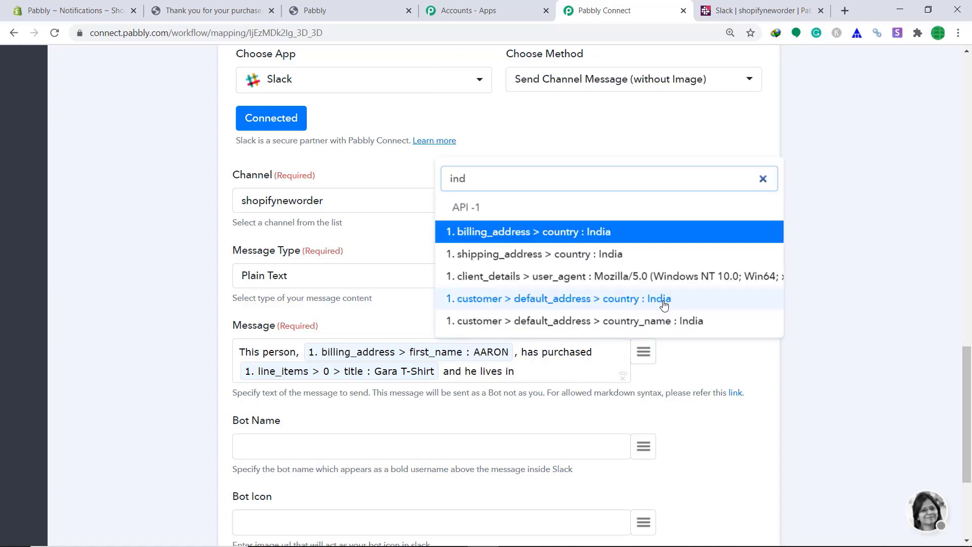
left_click(606, 232)
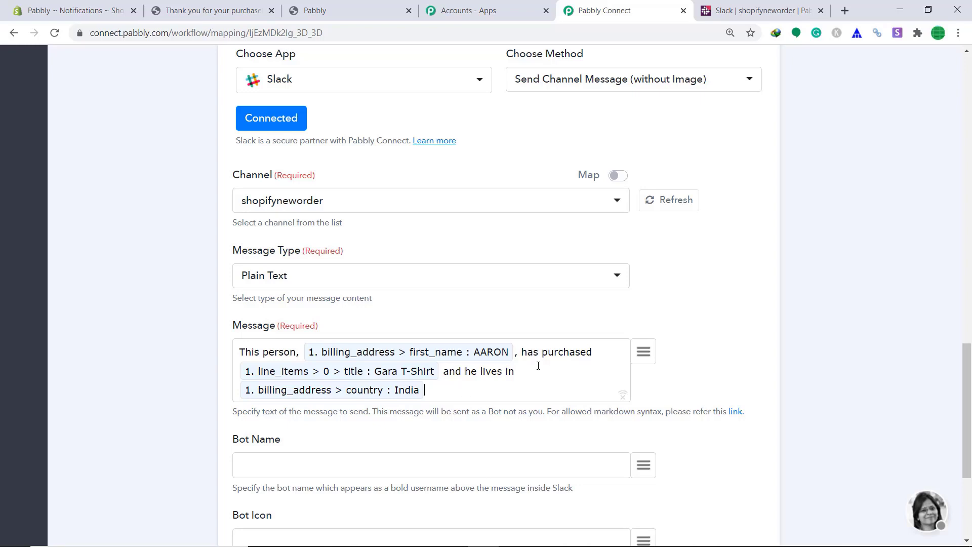
scroll(455, 371, "down", 3)
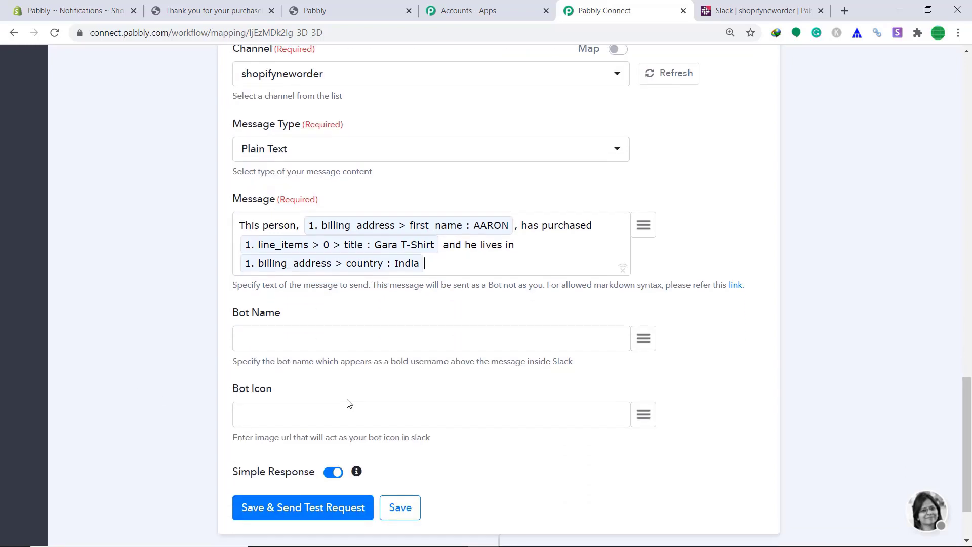
Send the Slack test request and check the API response for ok = 1.
scroll(395, 399, "down", 1)
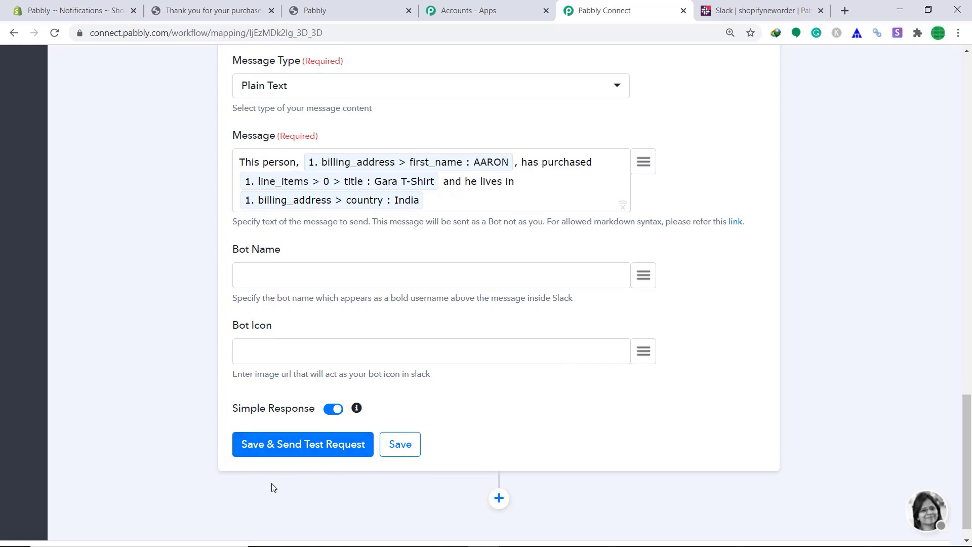
left_click(265, 454)
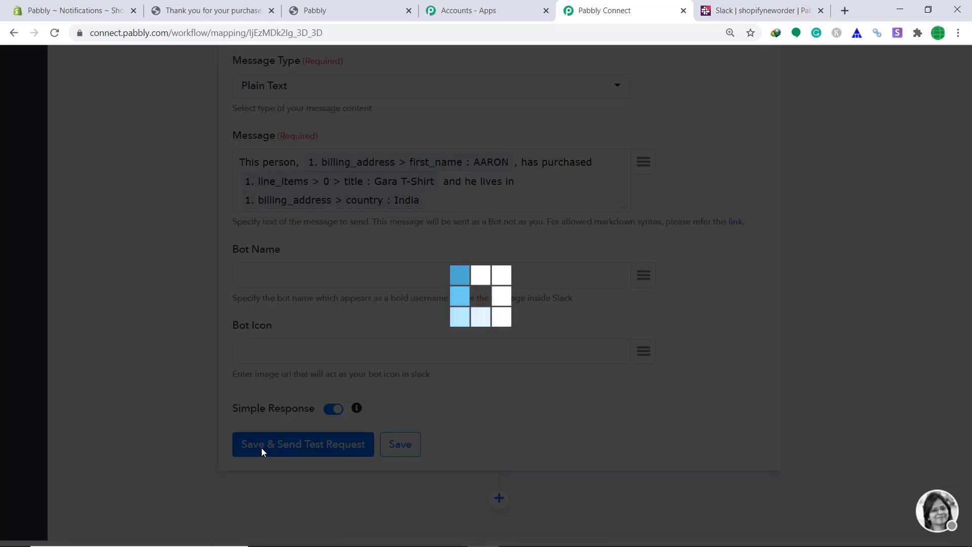
scroll(527, 375, "down", 6)
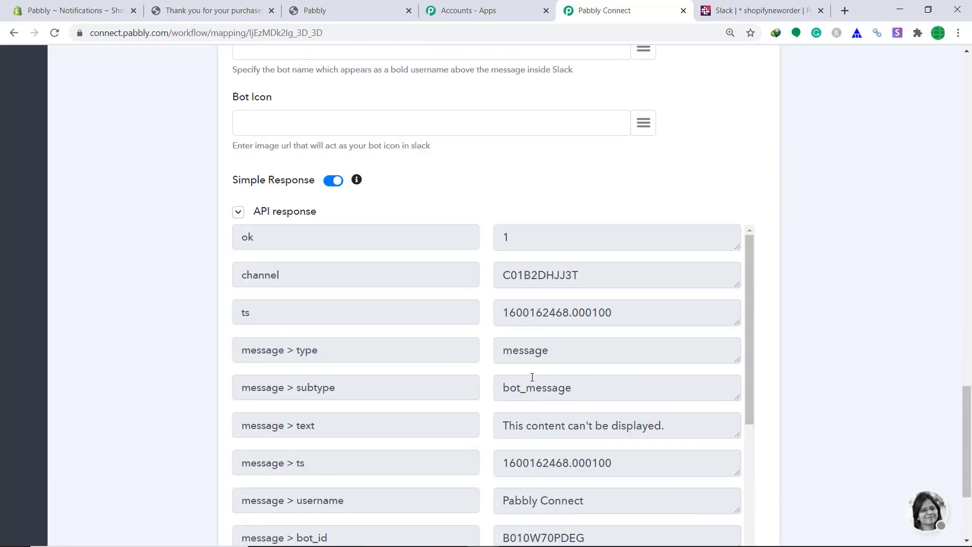
scroll(494, 278, "down", 5)
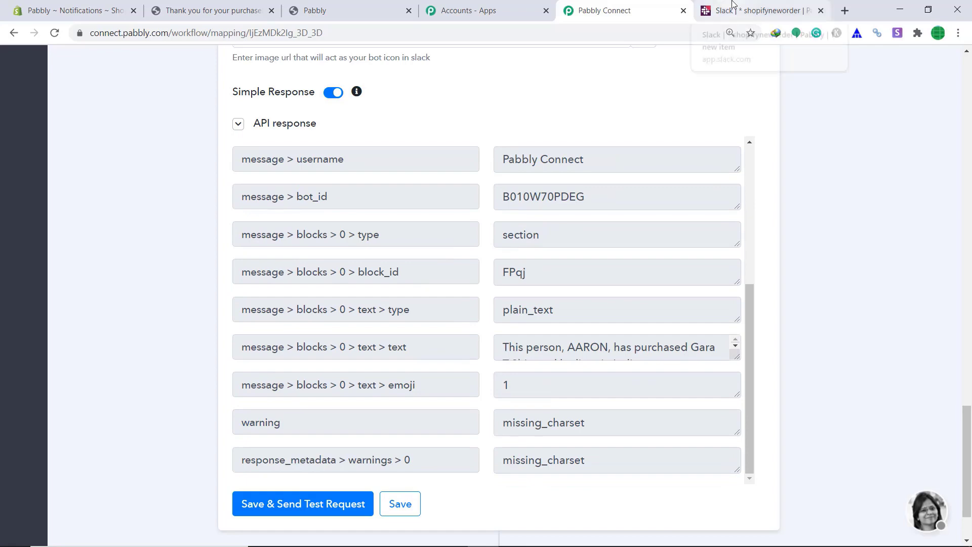
Confirm the Gara T-Shirt message in Slack's #shopifyneworder, then go back to Shopify's webhook settings.
left_click(754, 10)
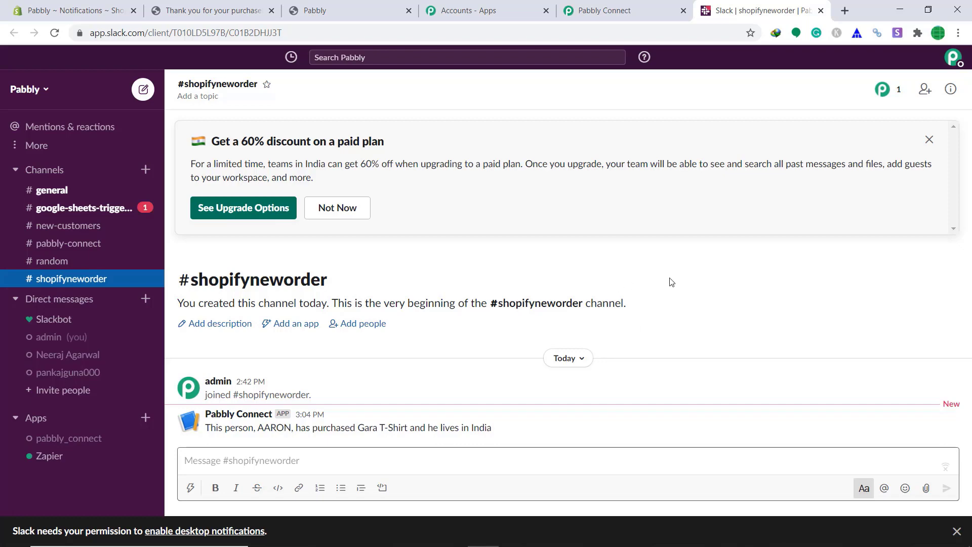
left_click(85, 6)
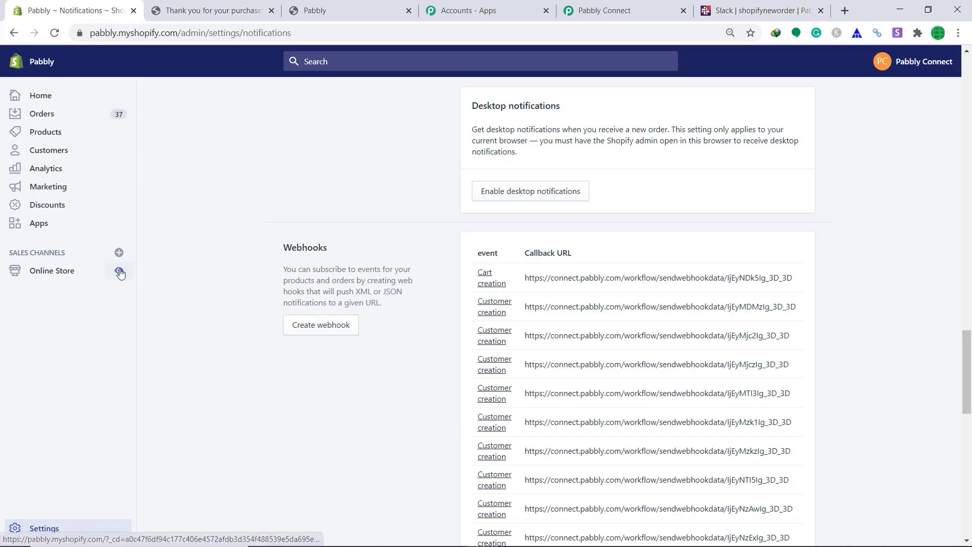
Save the Slack channel-message action step and dismiss the confirmation.
left_click(646, 6)
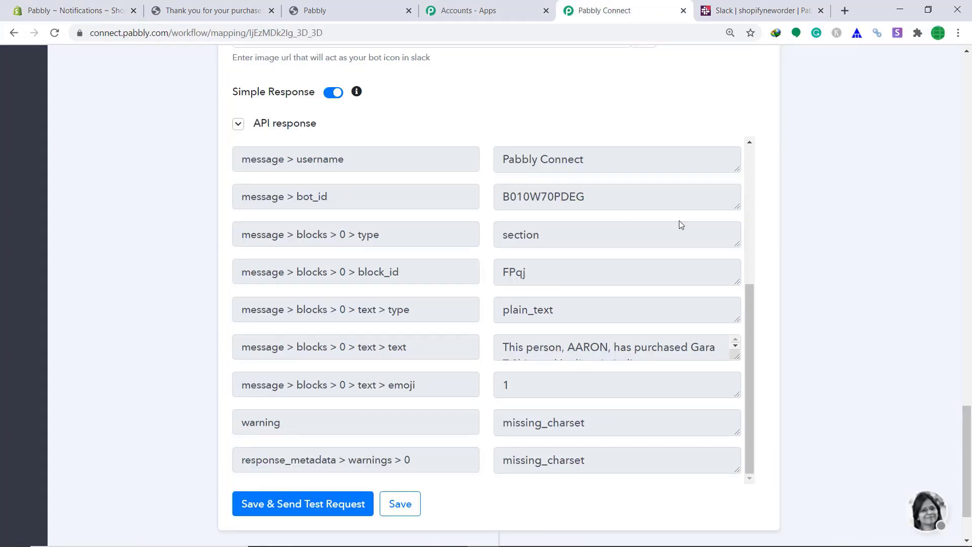
left_click(403, 509)
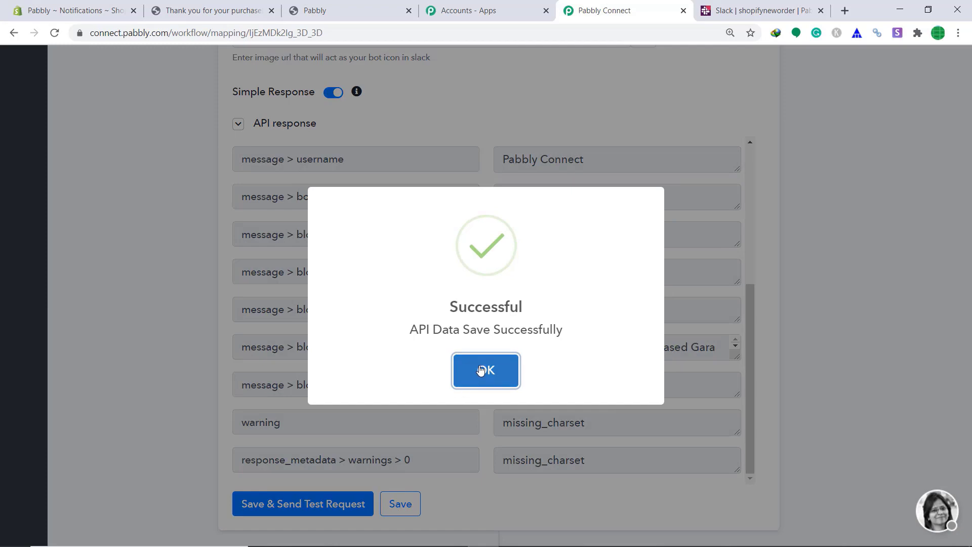
left_click(481, 369)
Save the Shopify New Order trigger and collapse it to the workflow overview.
scroll(603, 310, "up", 4)
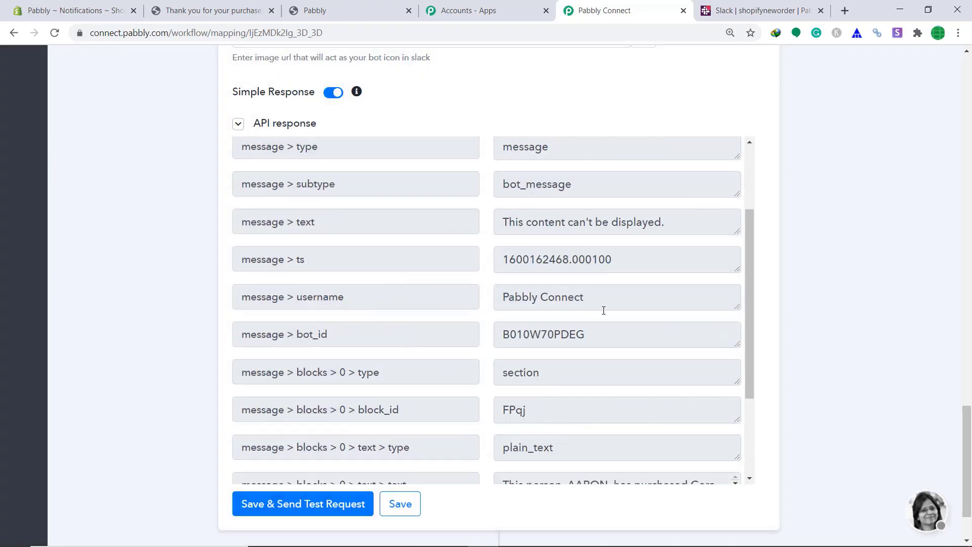
scroll(946, 243, "up", 15)
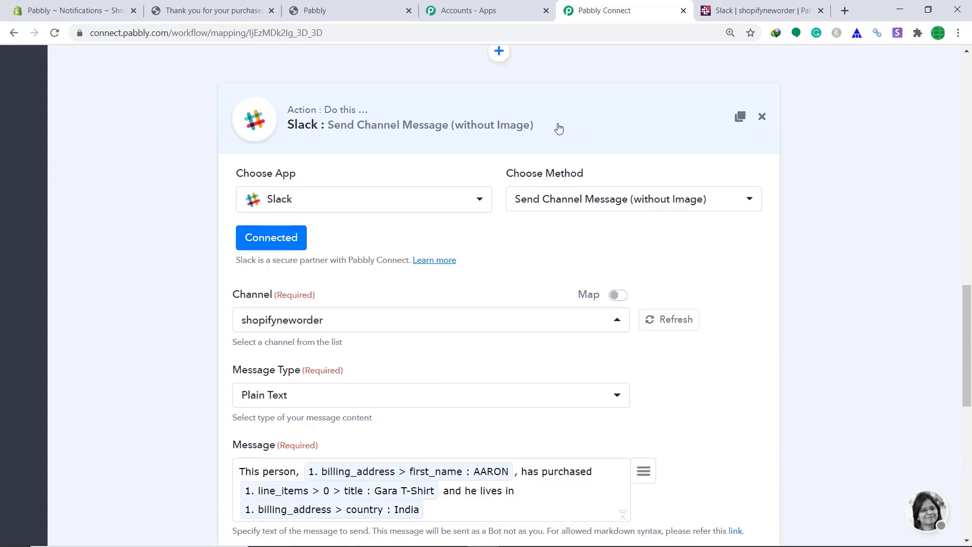
scroll(901, 235, "up", 10)
scroll(954, 233, "down", 2)
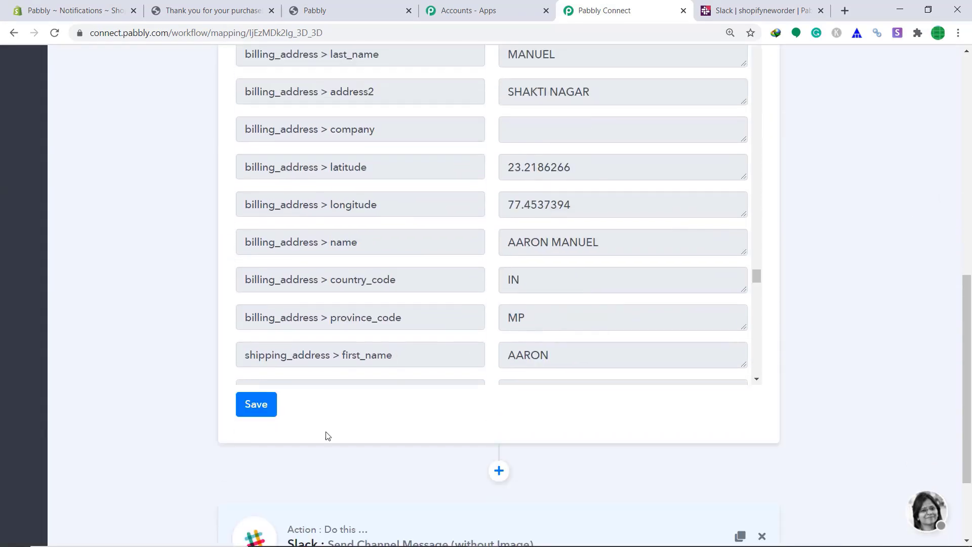
left_click(269, 408)
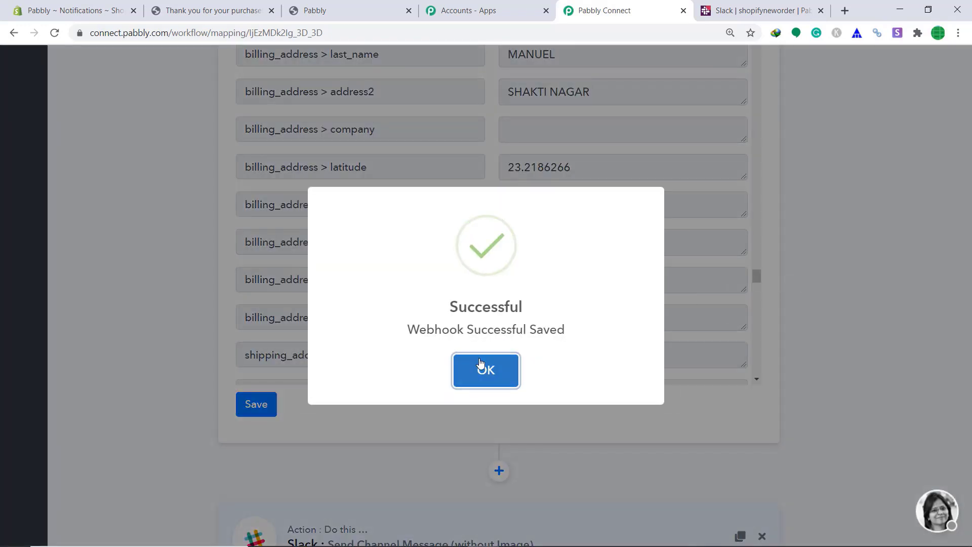
left_click(486, 370)
scroll(957, 226, "up", 9)
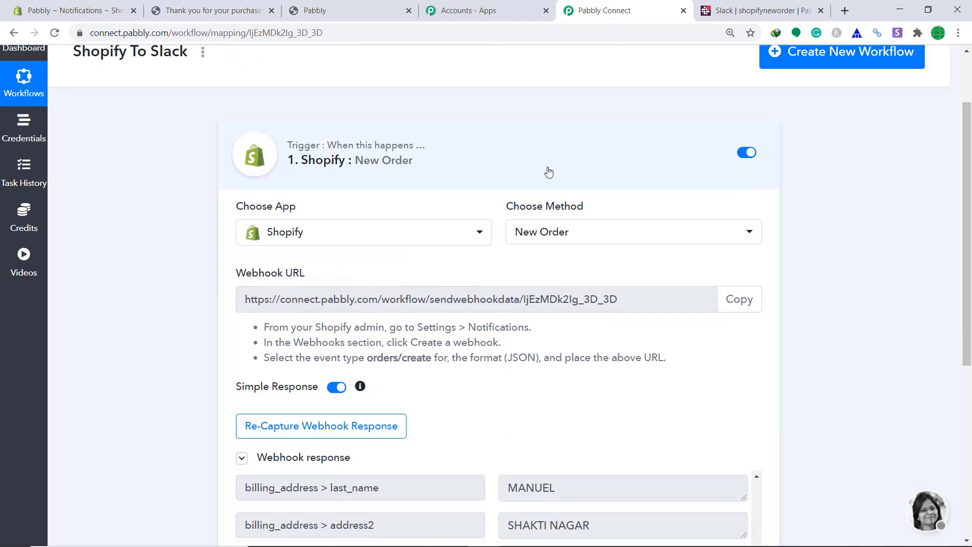
left_click(547, 172)
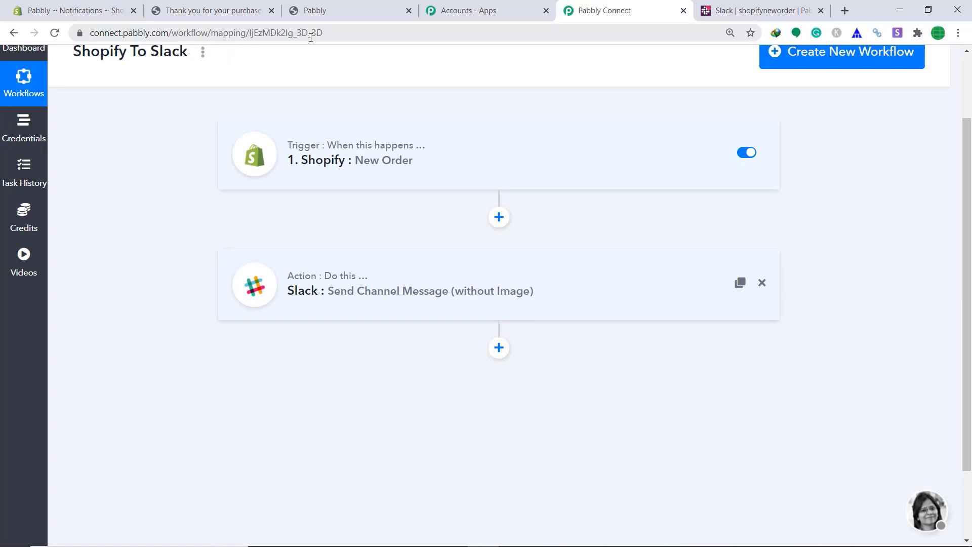
left_click(76, 10)
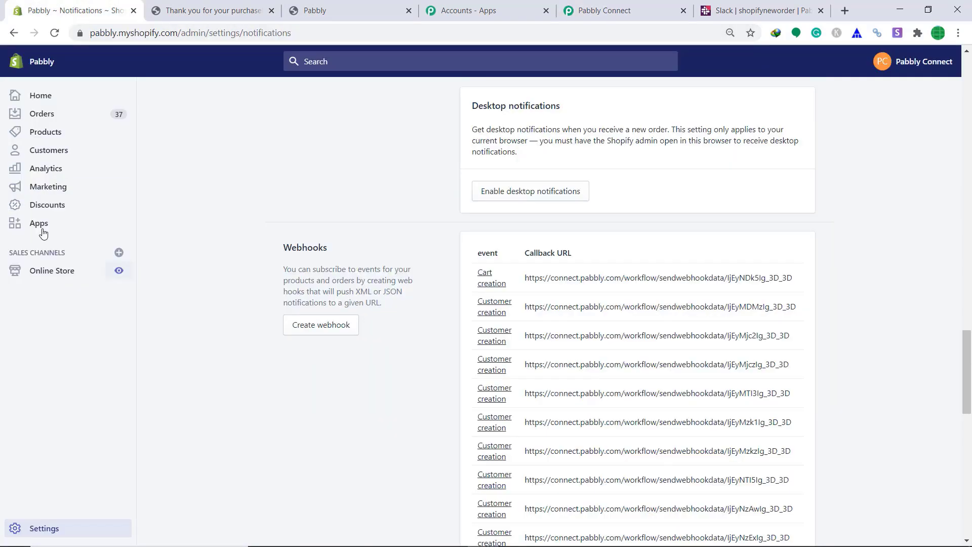
From the online store's catalog, open the Big B T Shirt and buy it now.
left_click(119, 271)
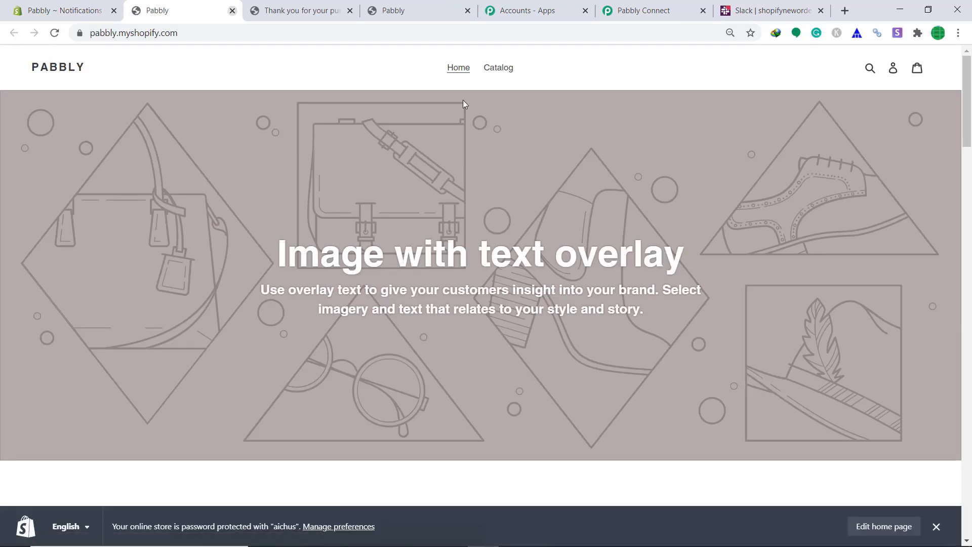
left_click(514, 73)
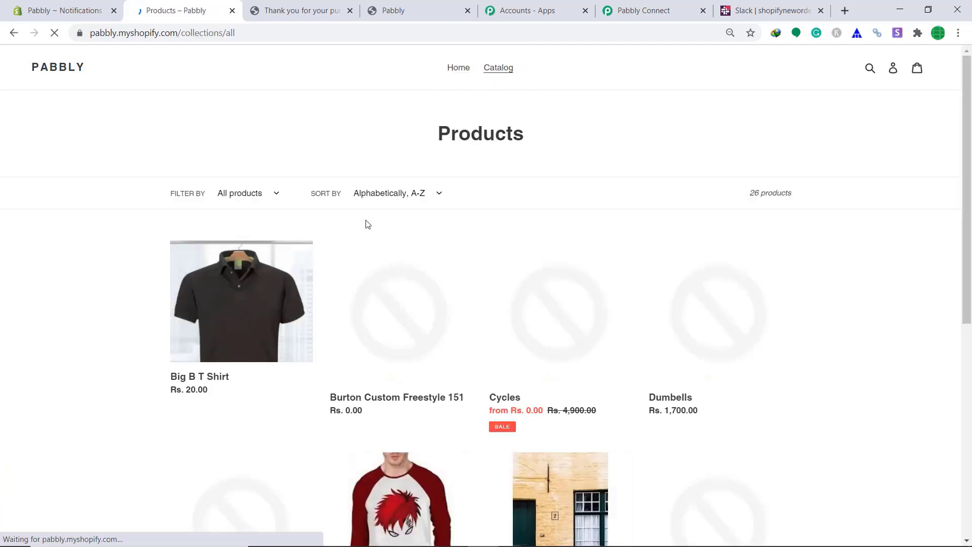
left_click(255, 354)
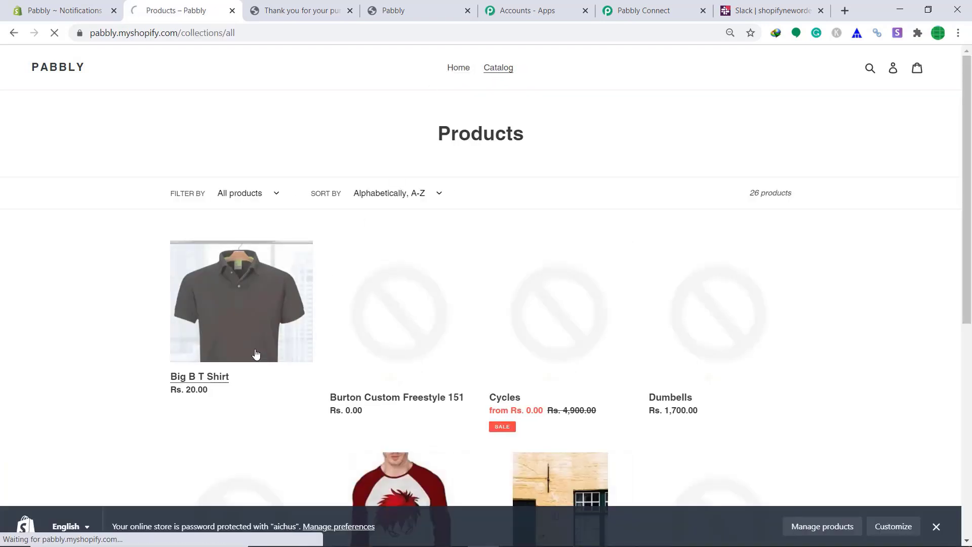
left_click(630, 229)
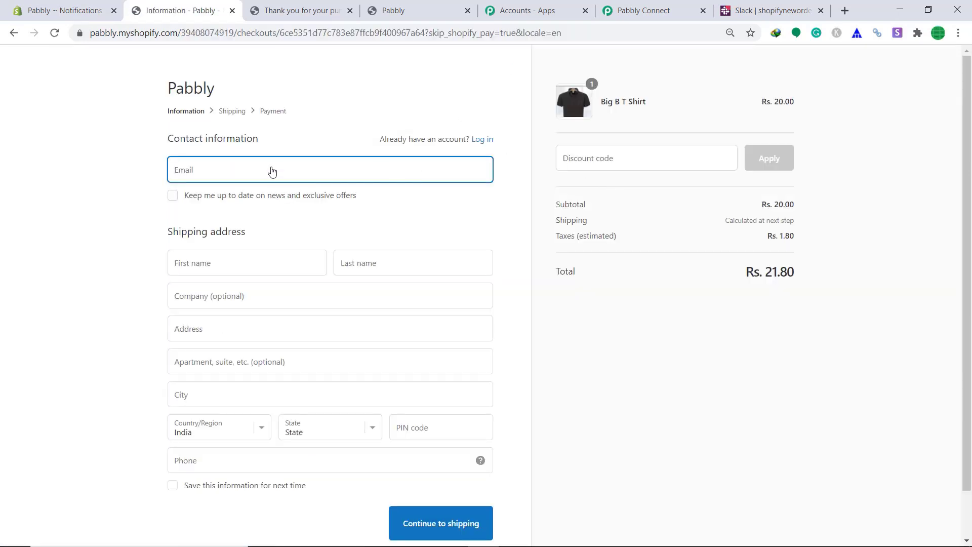
Enter the contact email, autofill the saved shipping address, and continue to shipping.
left_click(271, 170)
left_click(276, 264)
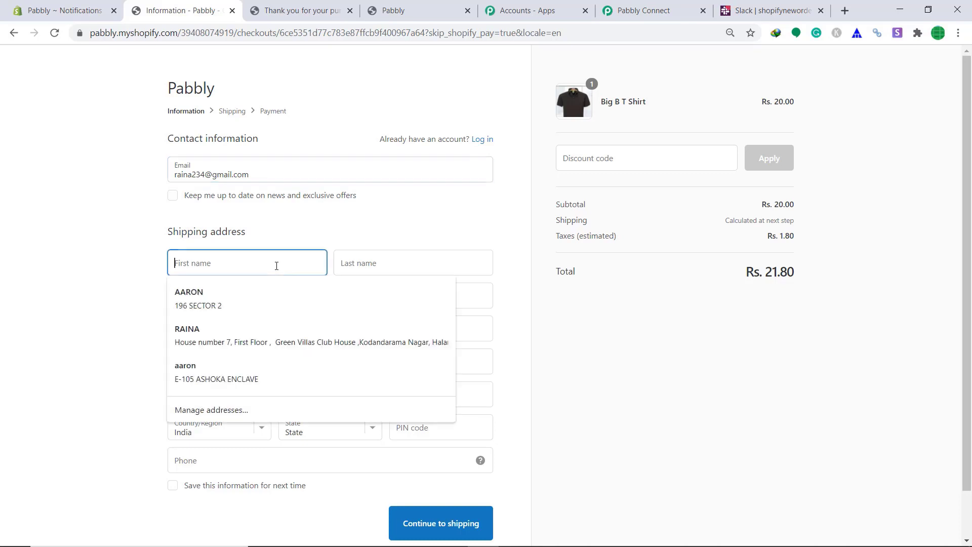
left_click(268, 329)
scroll(460, 516, "down", 2)
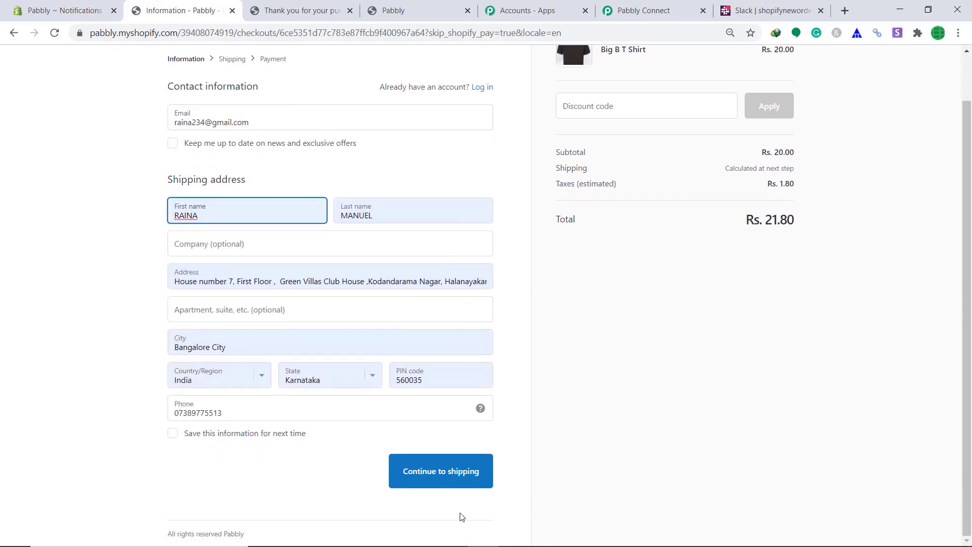
left_click(437, 476)
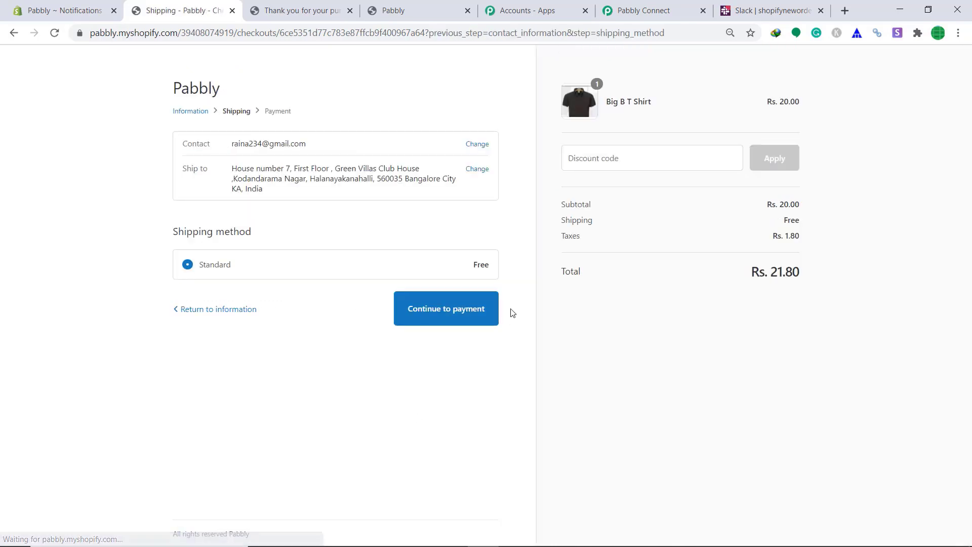
Continue to payment and enter test card number 1.
left_click(466, 309)
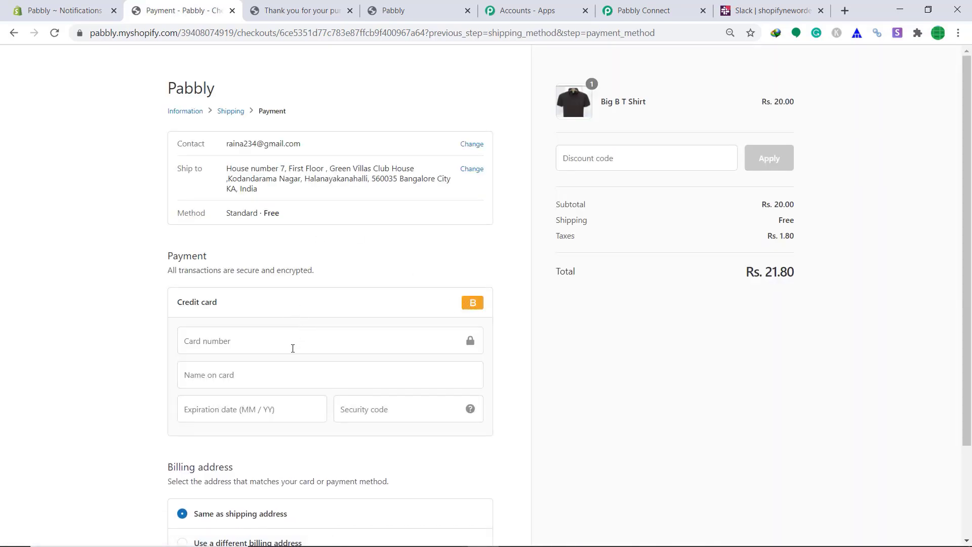
left_click(292, 348)
type("1")
left_click(265, 373)
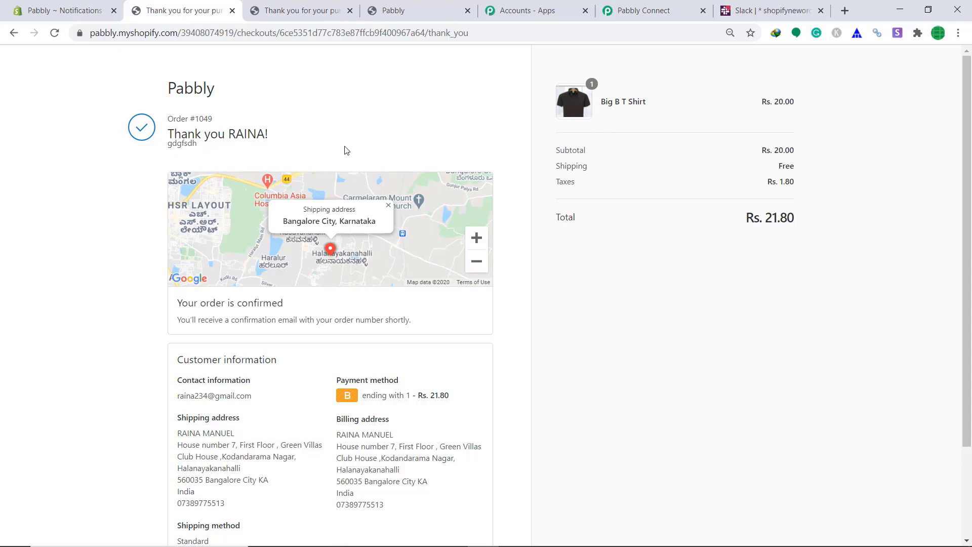
Switch to Slack to look for the Big B T Shirt order message in #shopifyneworder.
left_click(770, 10)
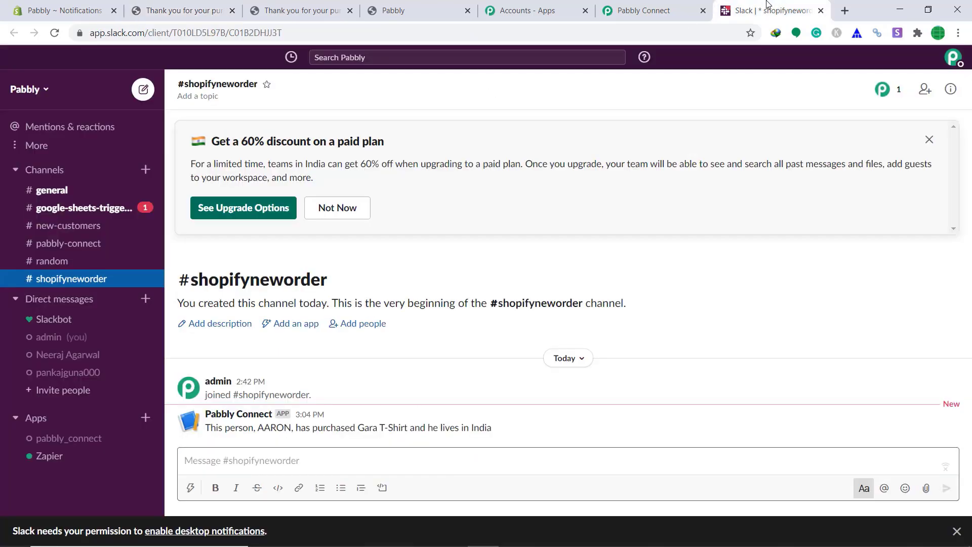